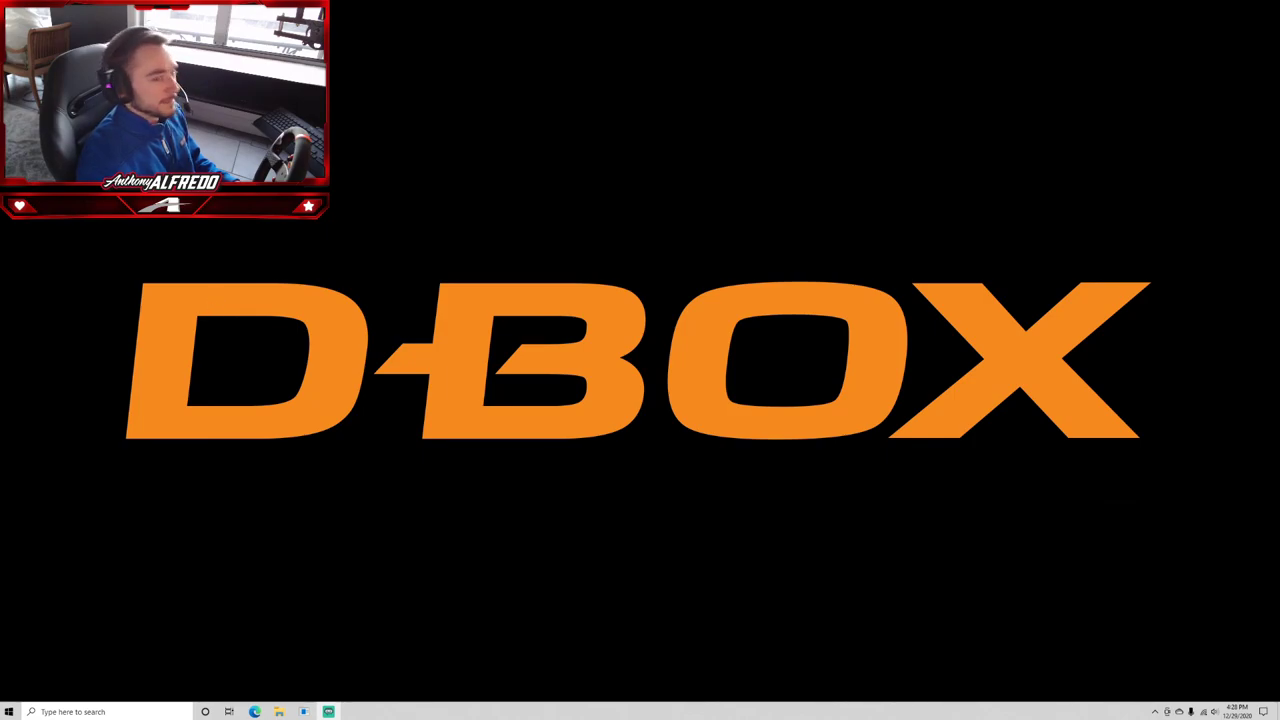
Open the D-BOX Game Center from the desktop
drag(0, 330, 31, 467)
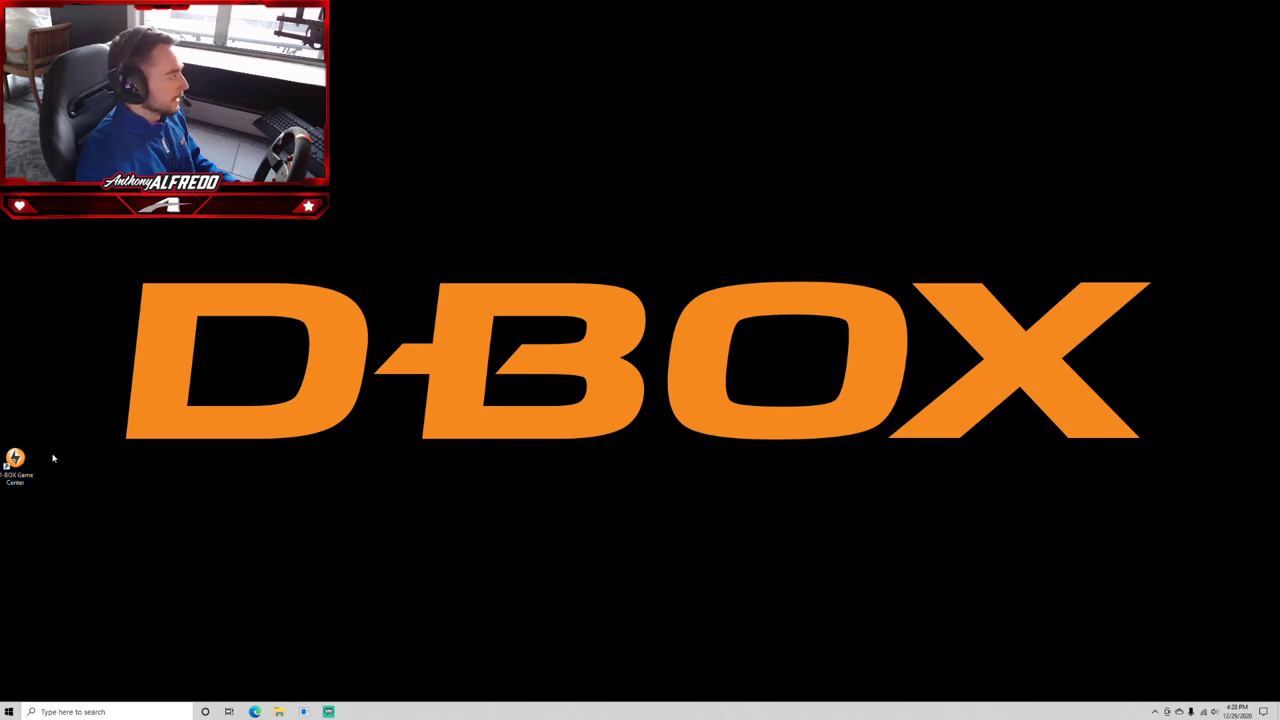
double_click(15, 463)
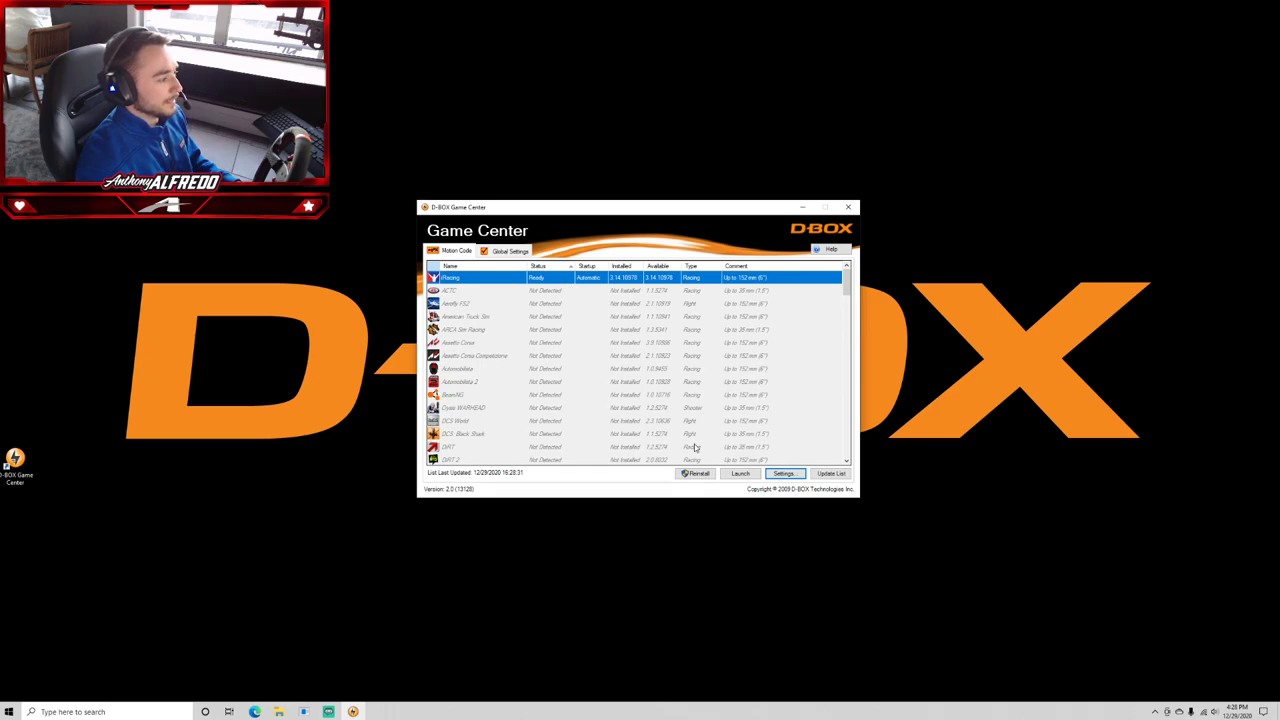
click(697, 475)
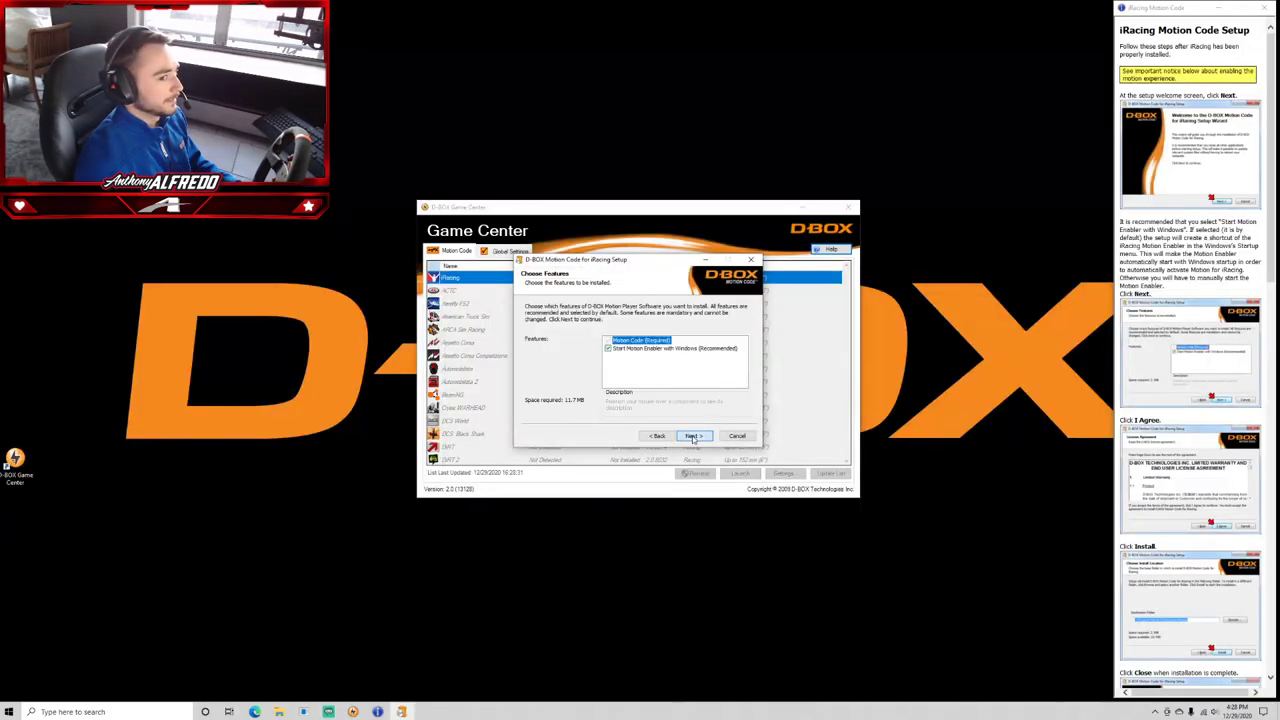
click(693, 437)
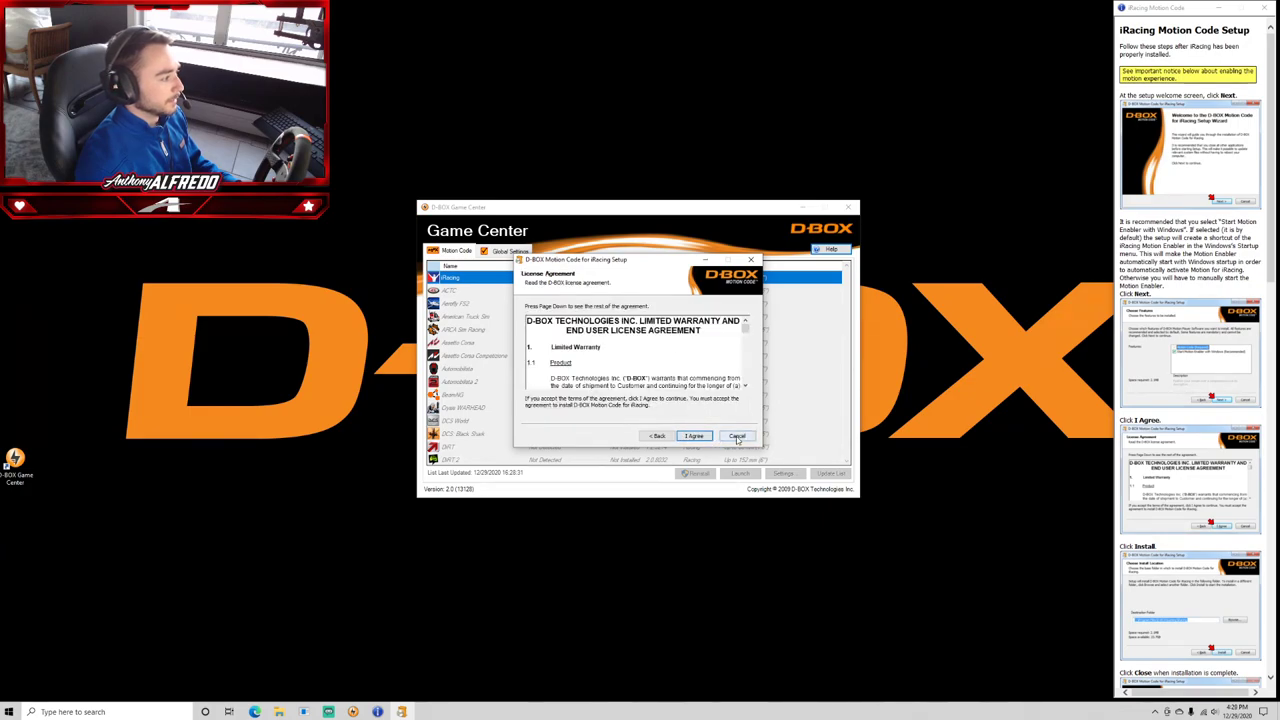
click(737, 437)
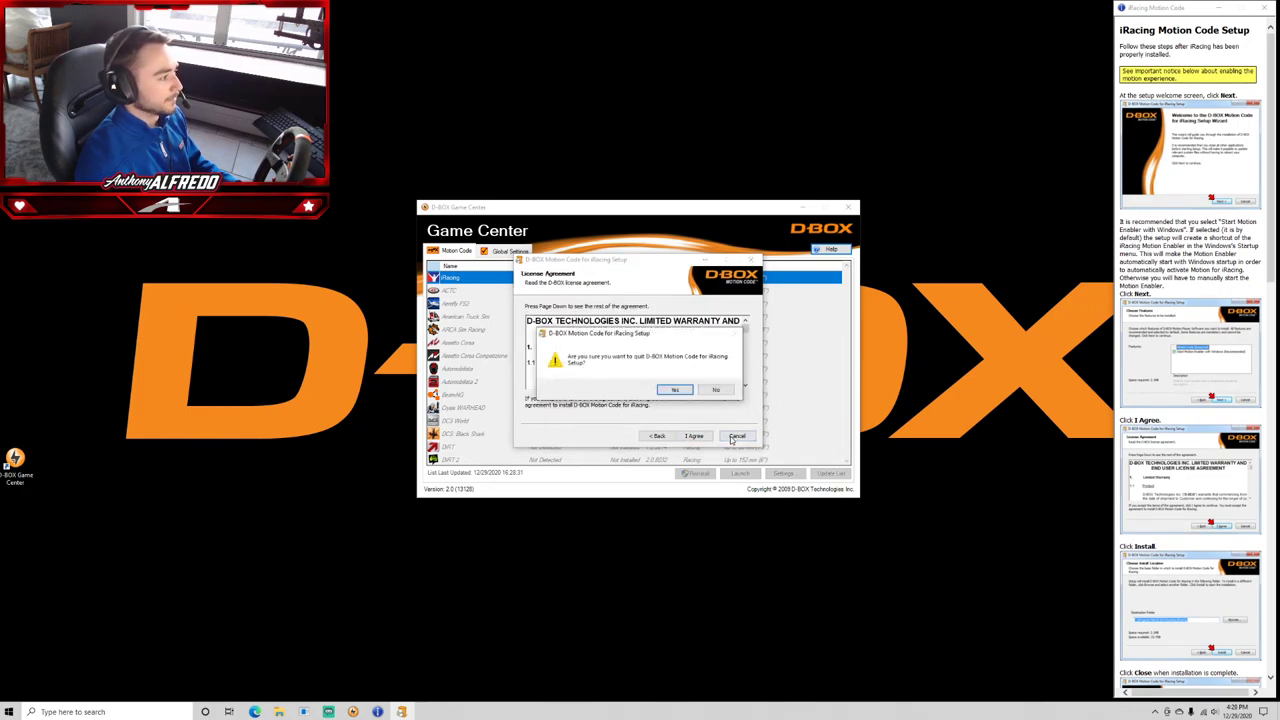
click(677, 391)
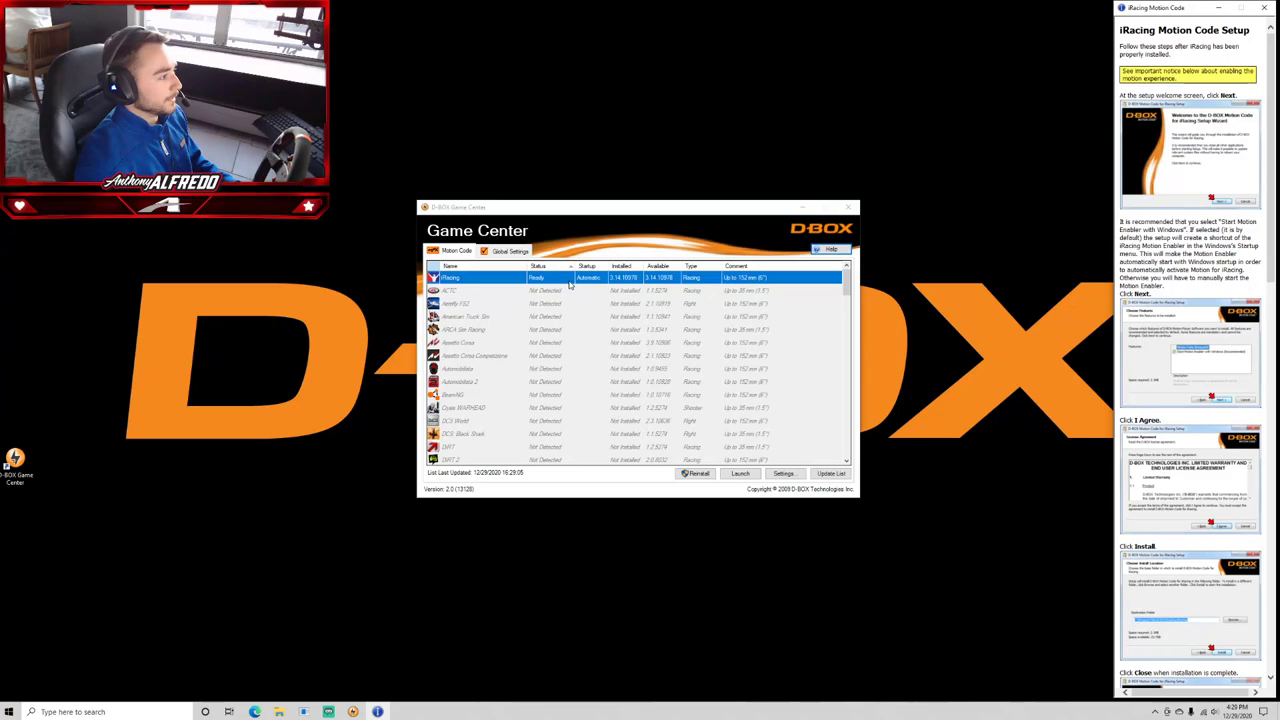
Look through the iRacing Motion Code Setup instructions from start to end and close them
click(733, 476)
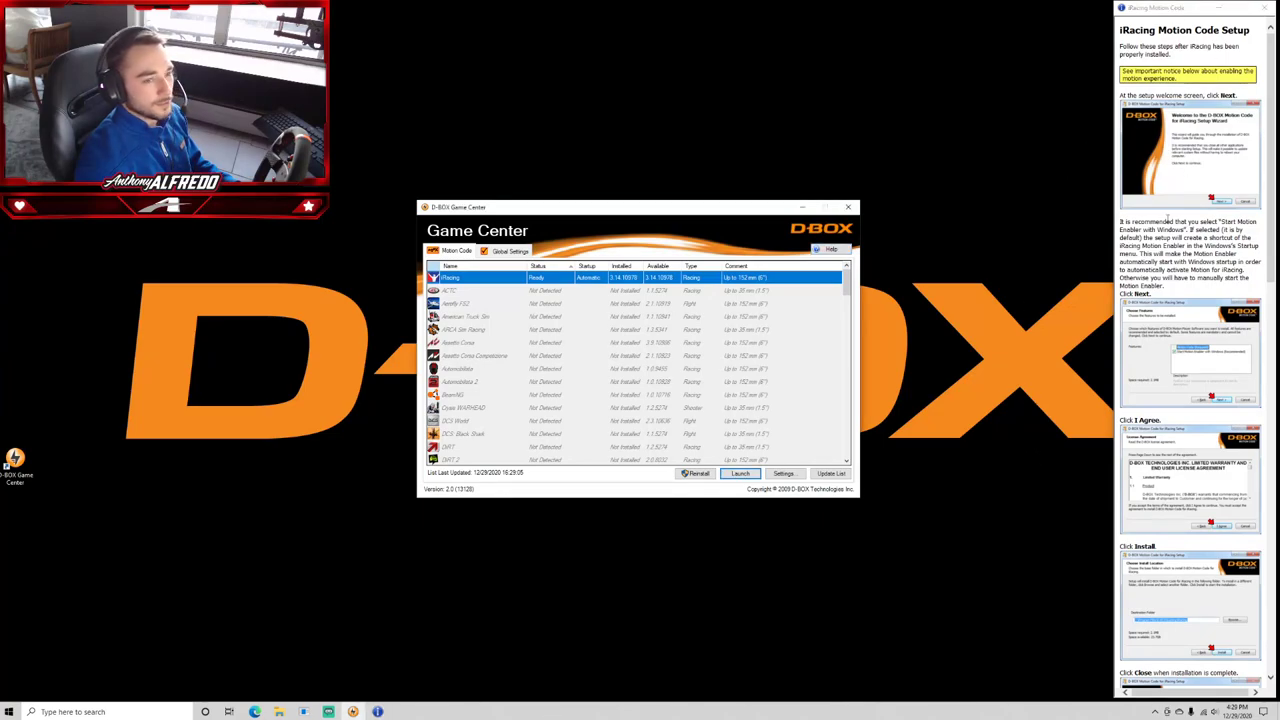
scroll(1167, 220, down, 15)
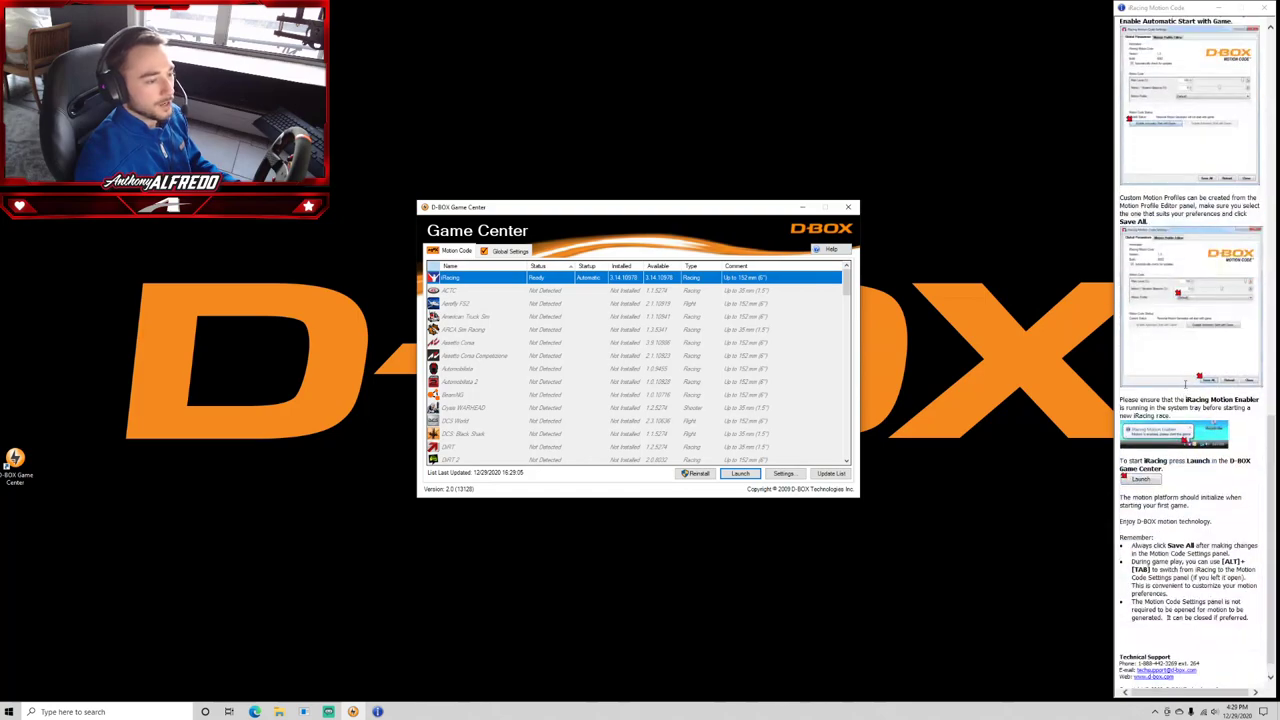
scroll(1186, 384, up, 15)
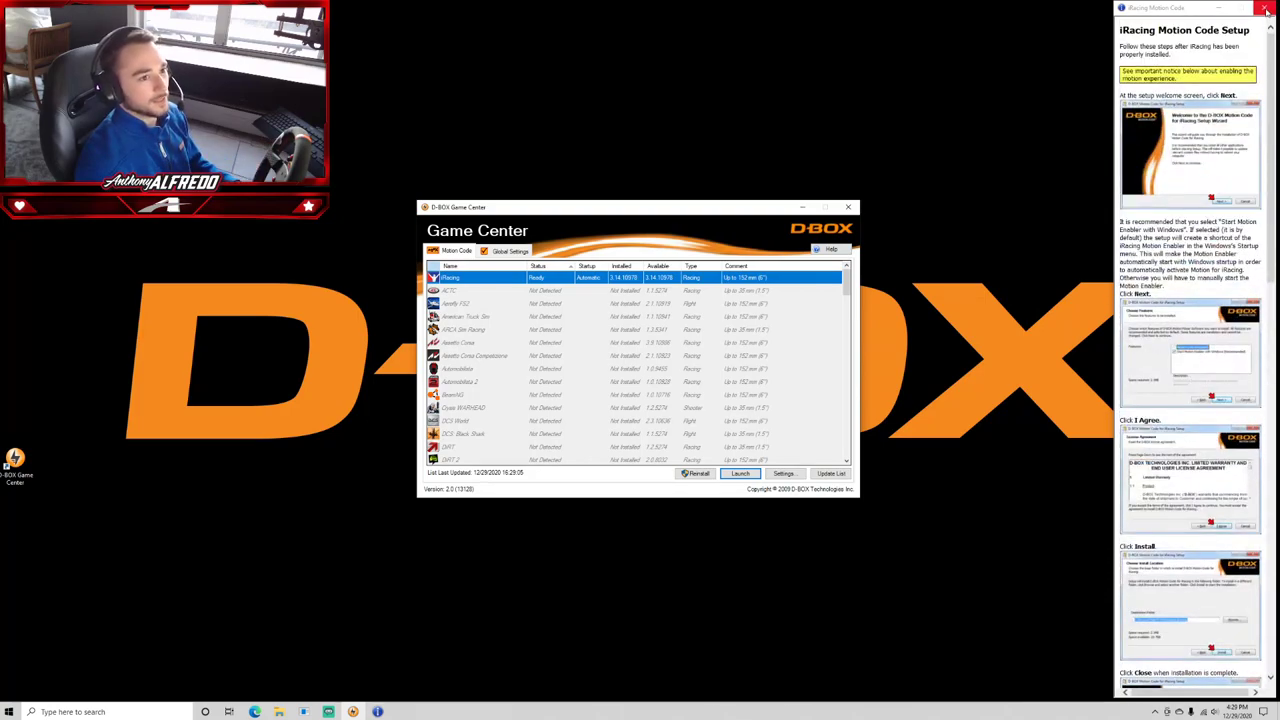
scroll(1184, 360, down, 15)
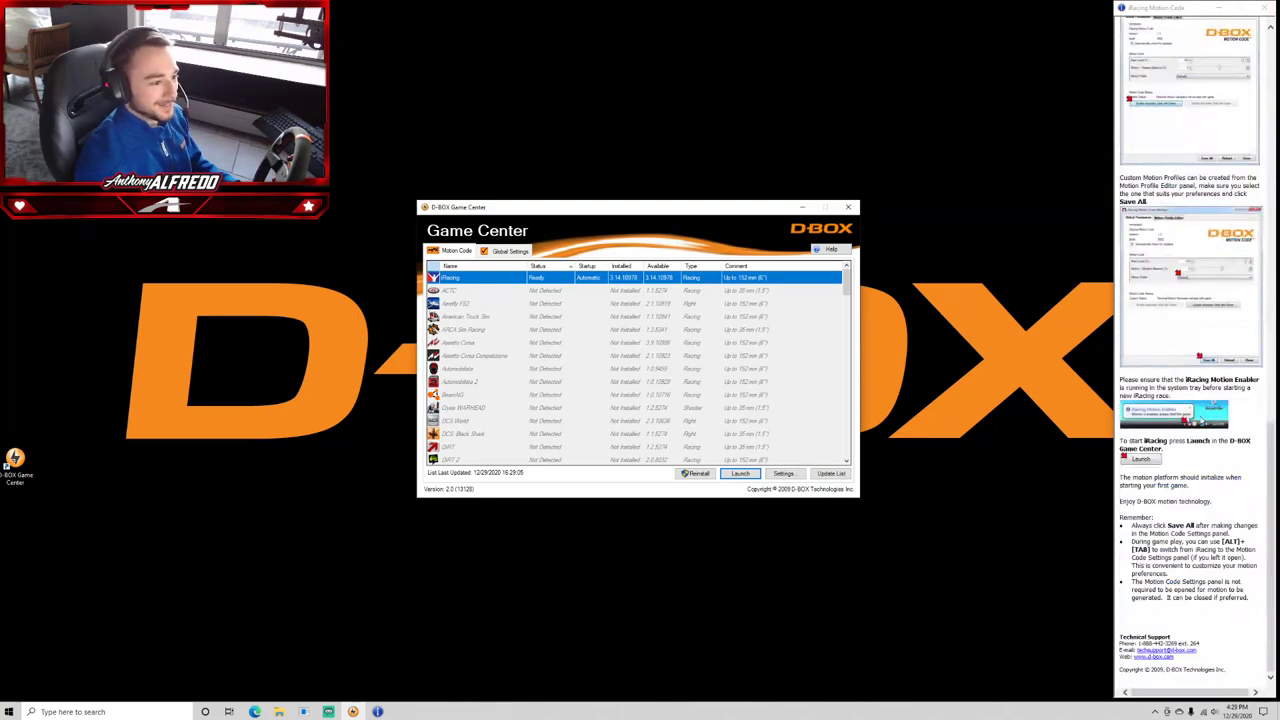
scroll(1218, 469, up, 15)
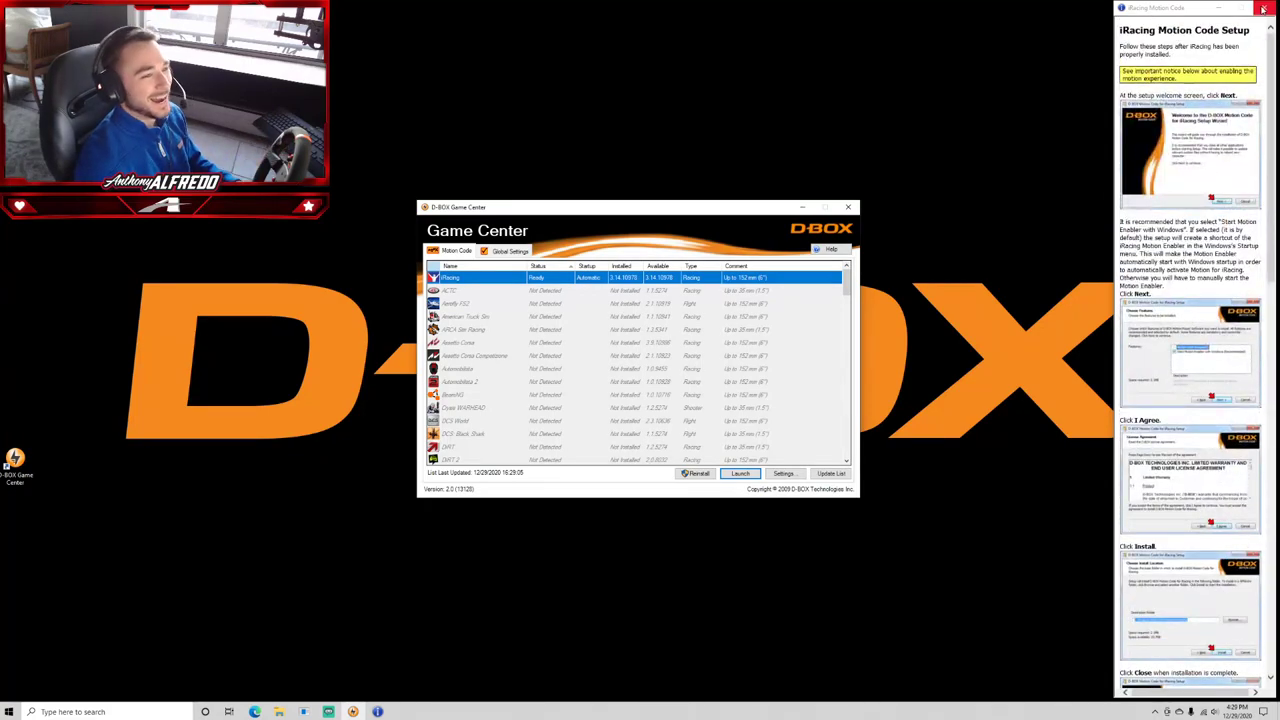
click(1265, 8)
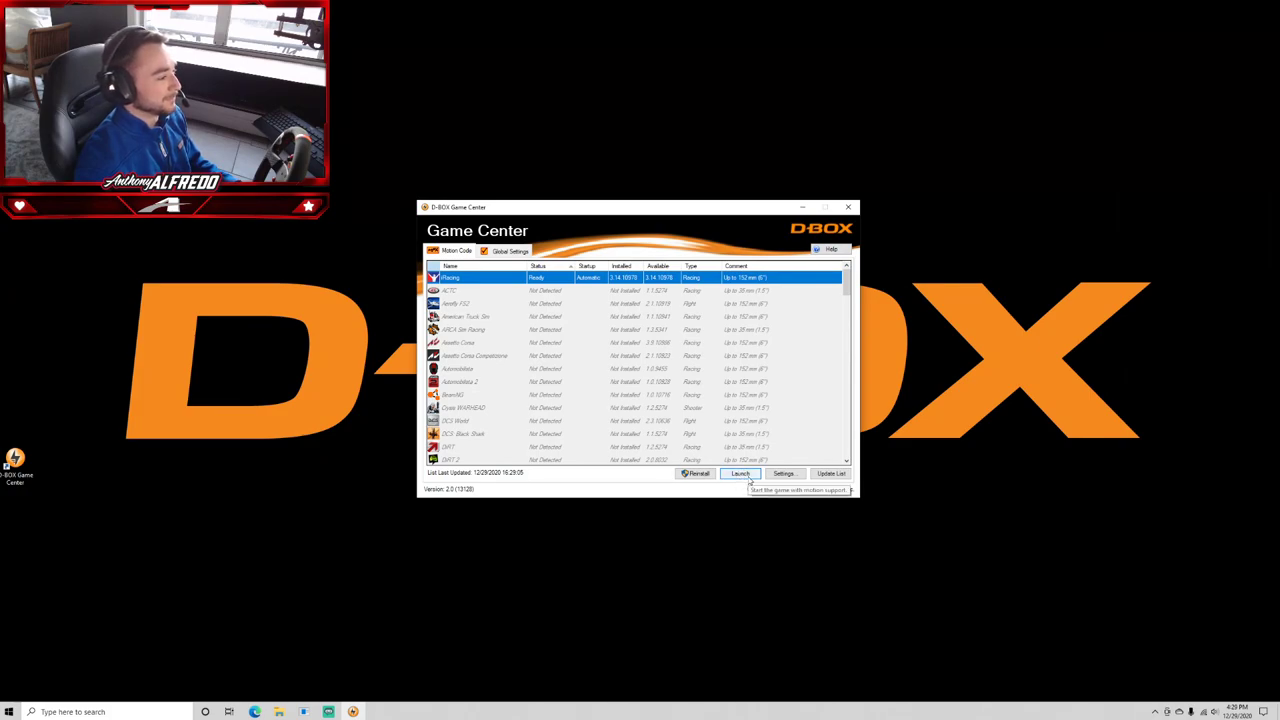
Launch iRacing with motion support from the Game Center and minimize the iRacing member site that opens
click(738, 473)
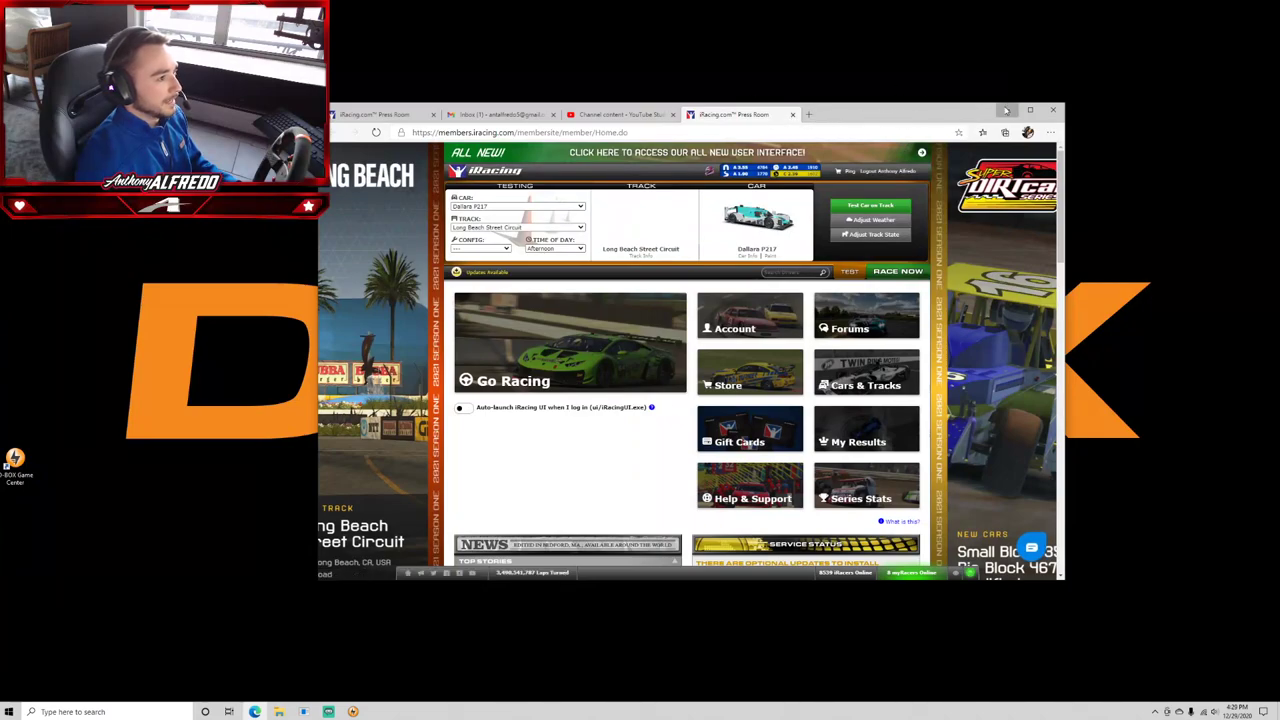
click(1003, 110)
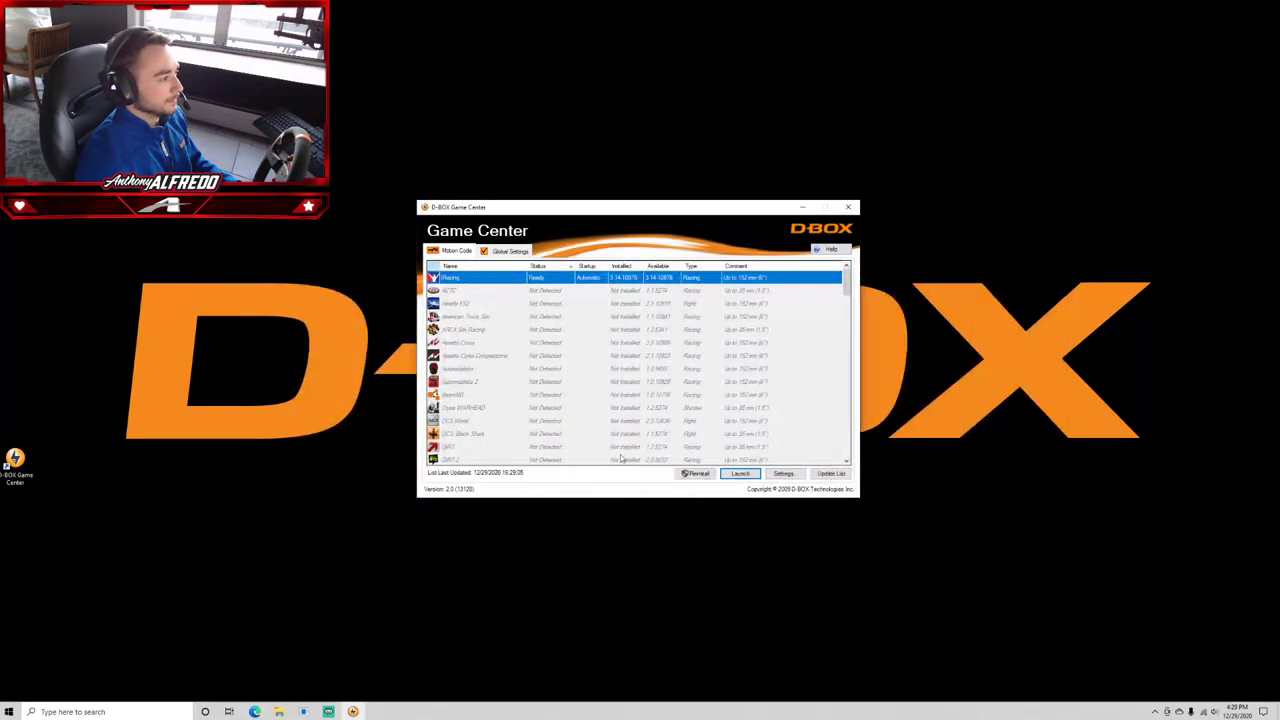
Check the iRacing motion settings window, then review the Game Center's list of supported games and its global settings
click(792, 478)
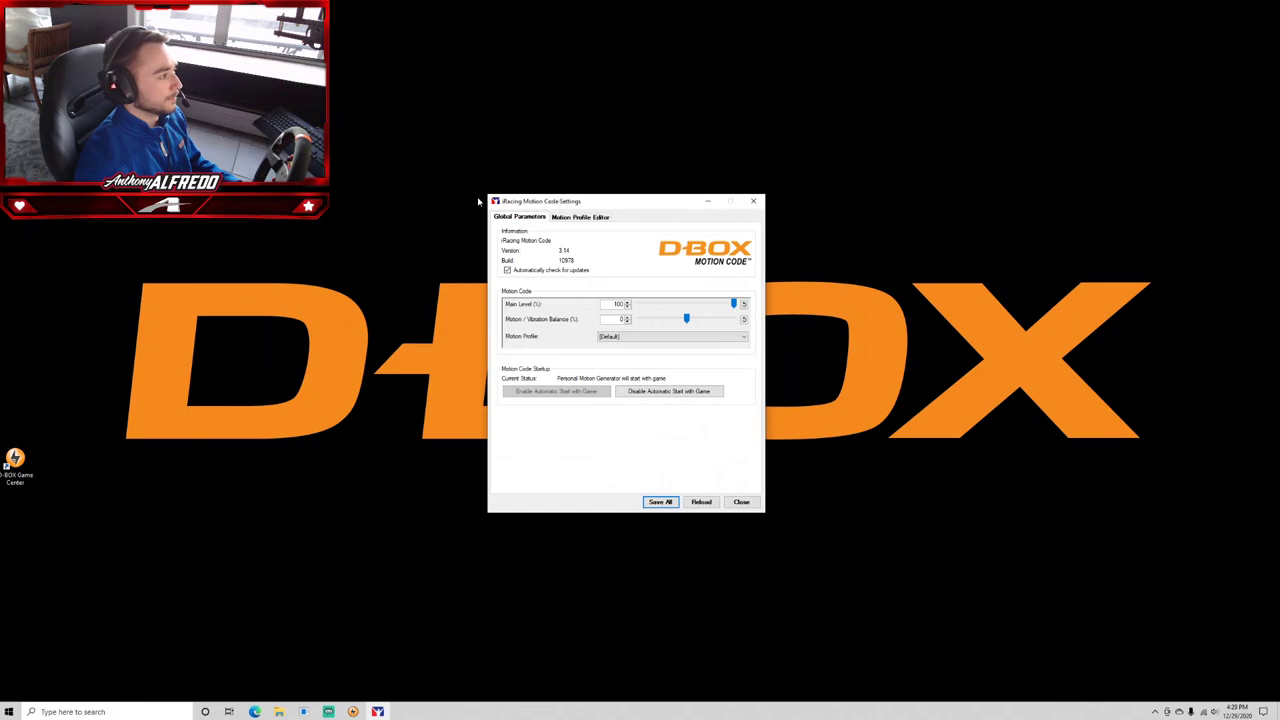
click(352, 711)
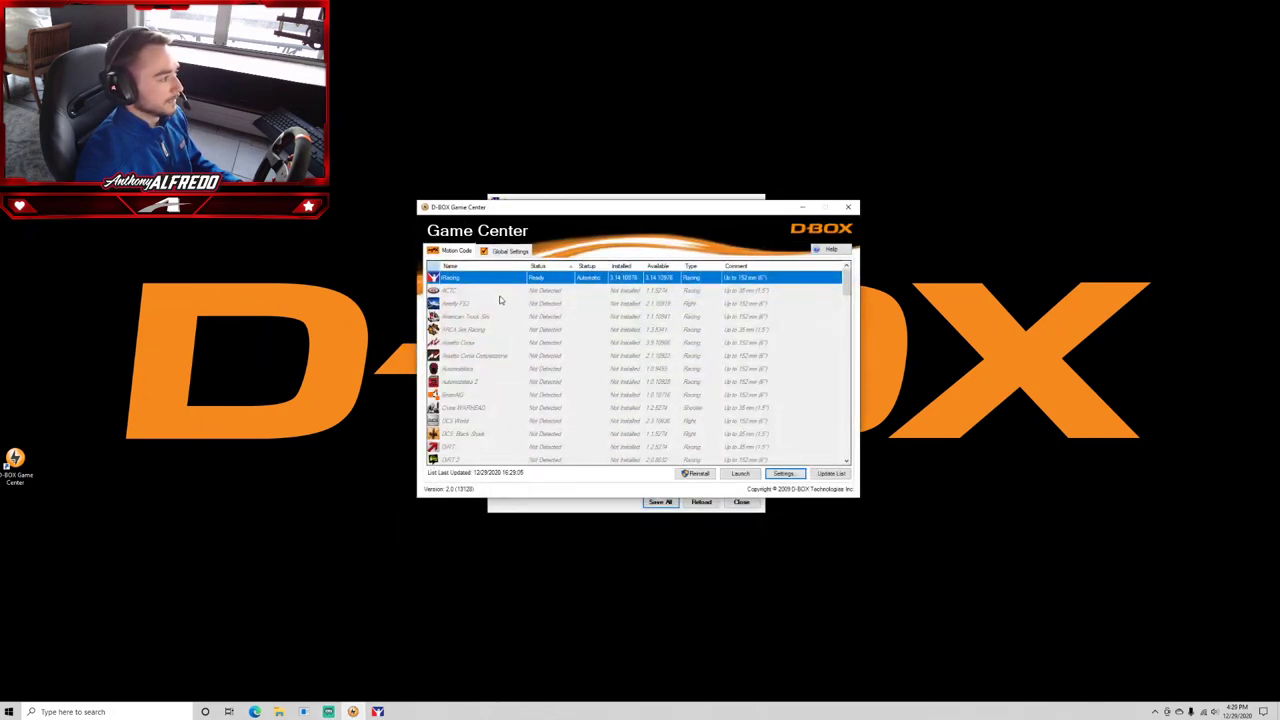
scroll(502, 375, down, 5)
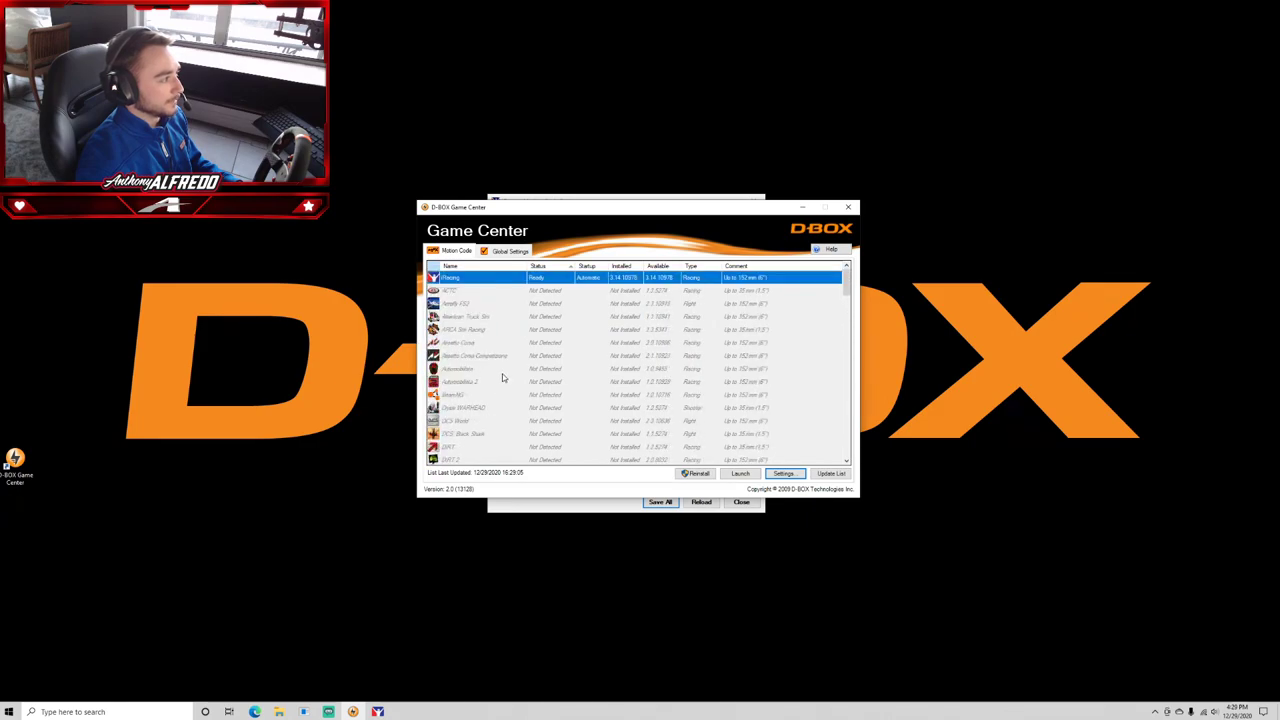
scroll(506, 427, down, 10)
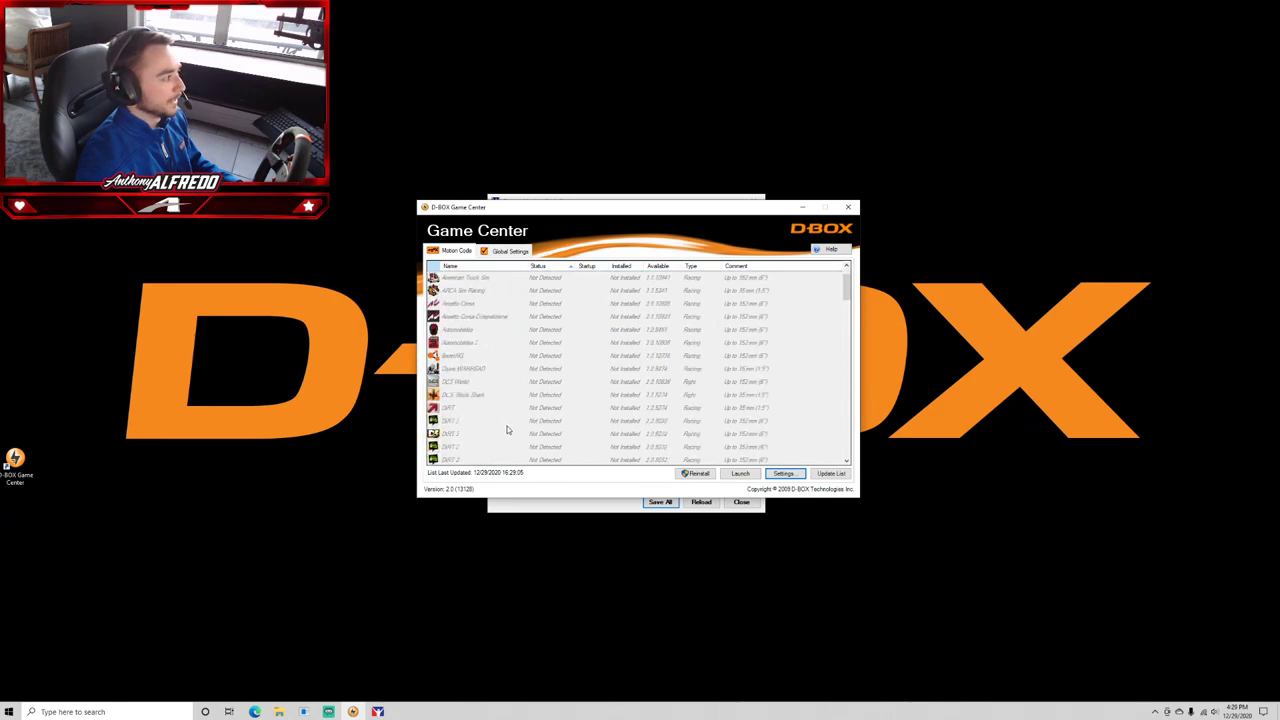
scroll(504, 422, down, 2)
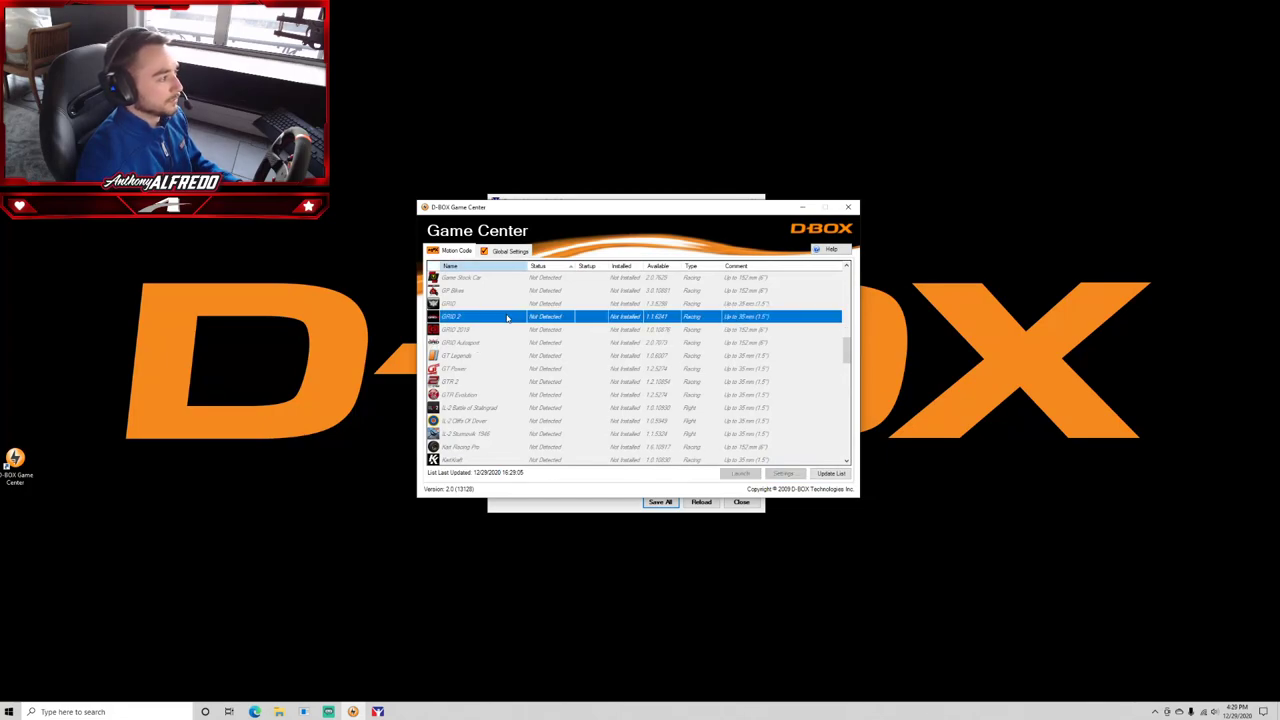
click(506, 316)
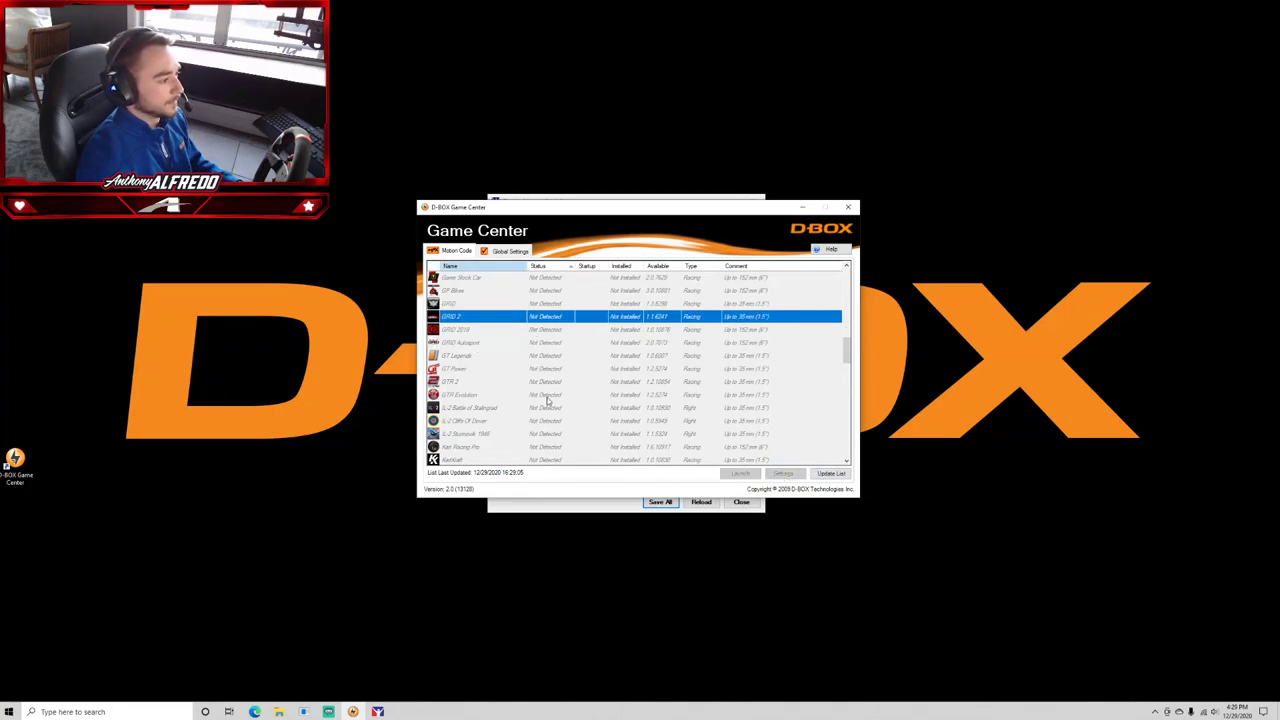
drag(846, 352, 846, 276)
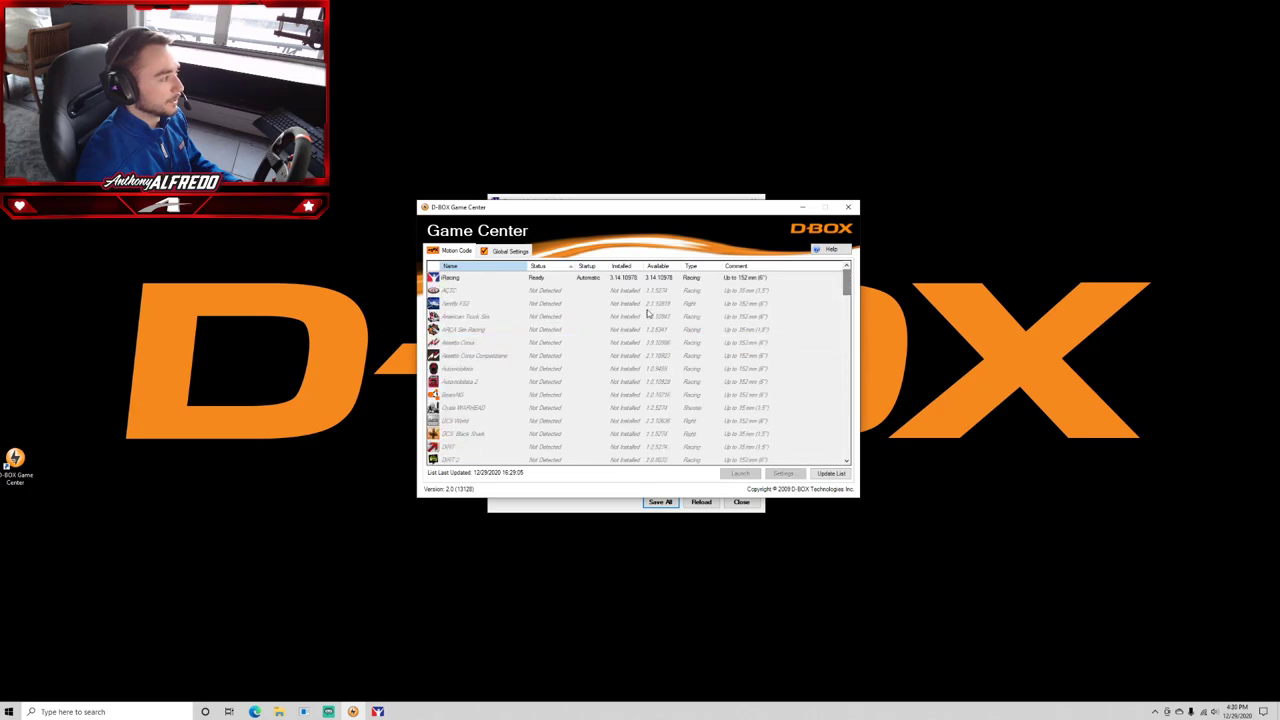
click(540, 277)
click(494, 251)
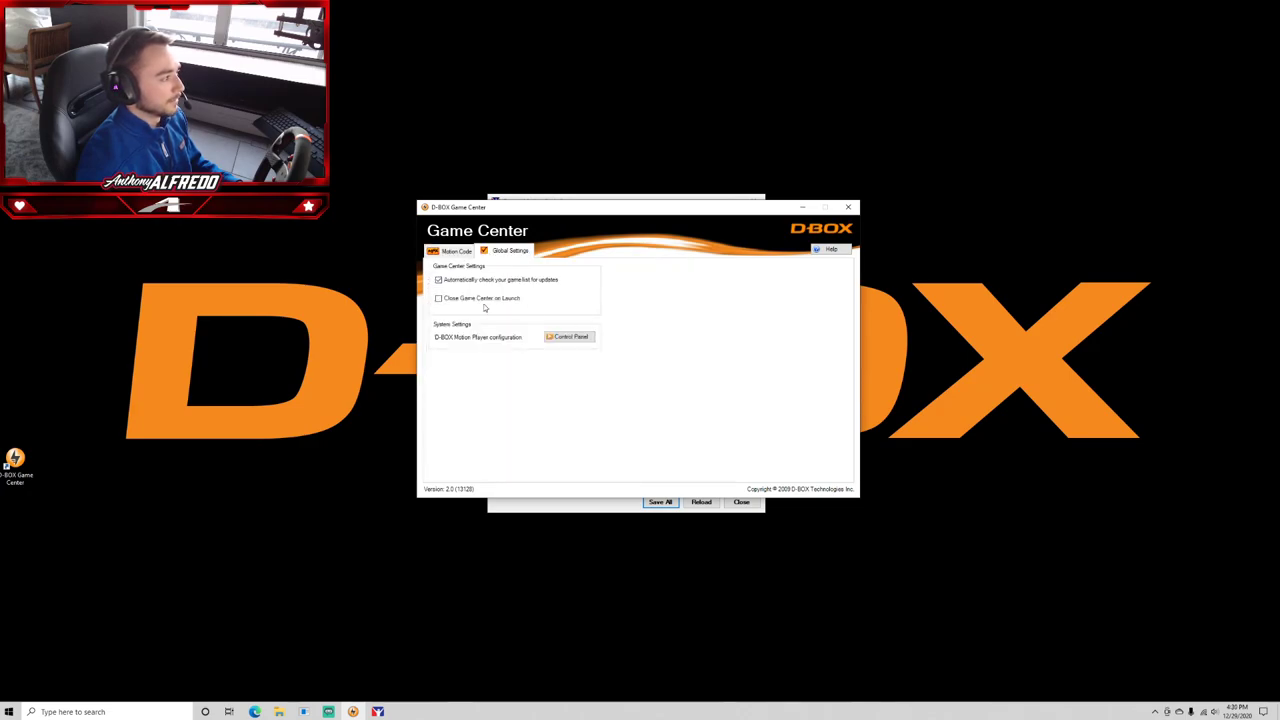
click(458, 249)
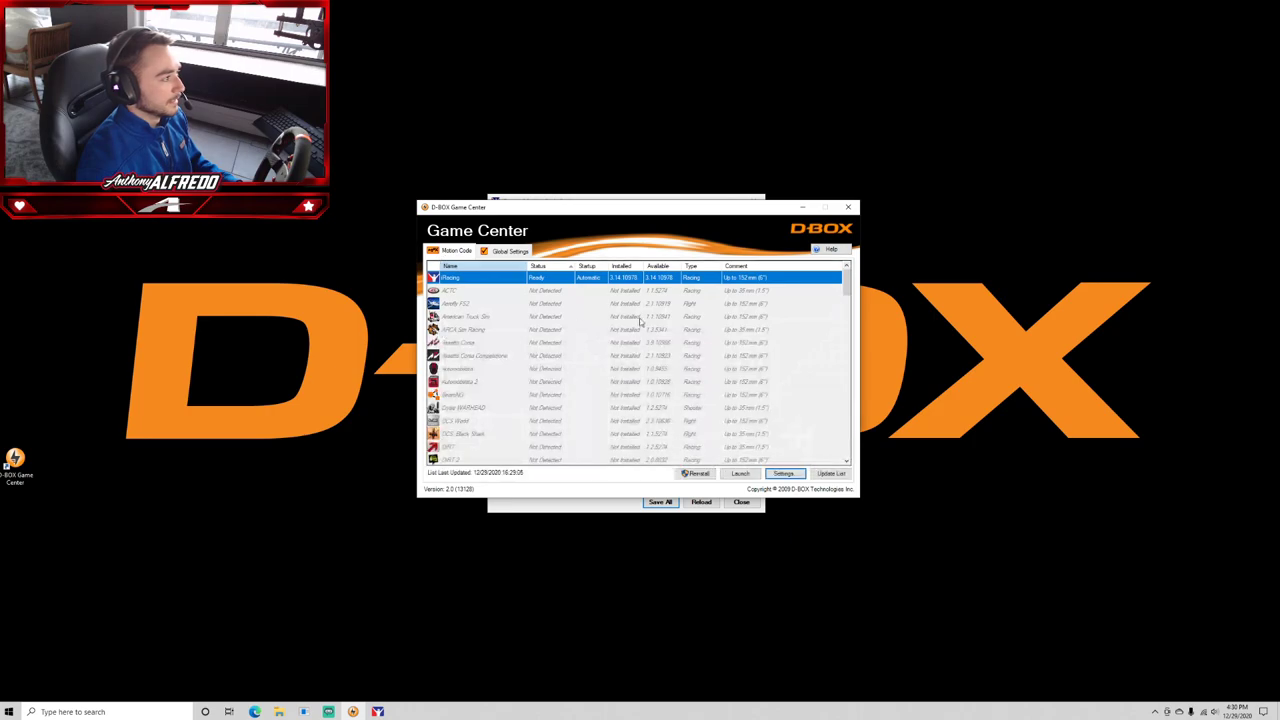
Open the iRacing motion code settings, minimize the Game Center, and show the [Default] profile in the Motion Profile Editor
click(781, 473)
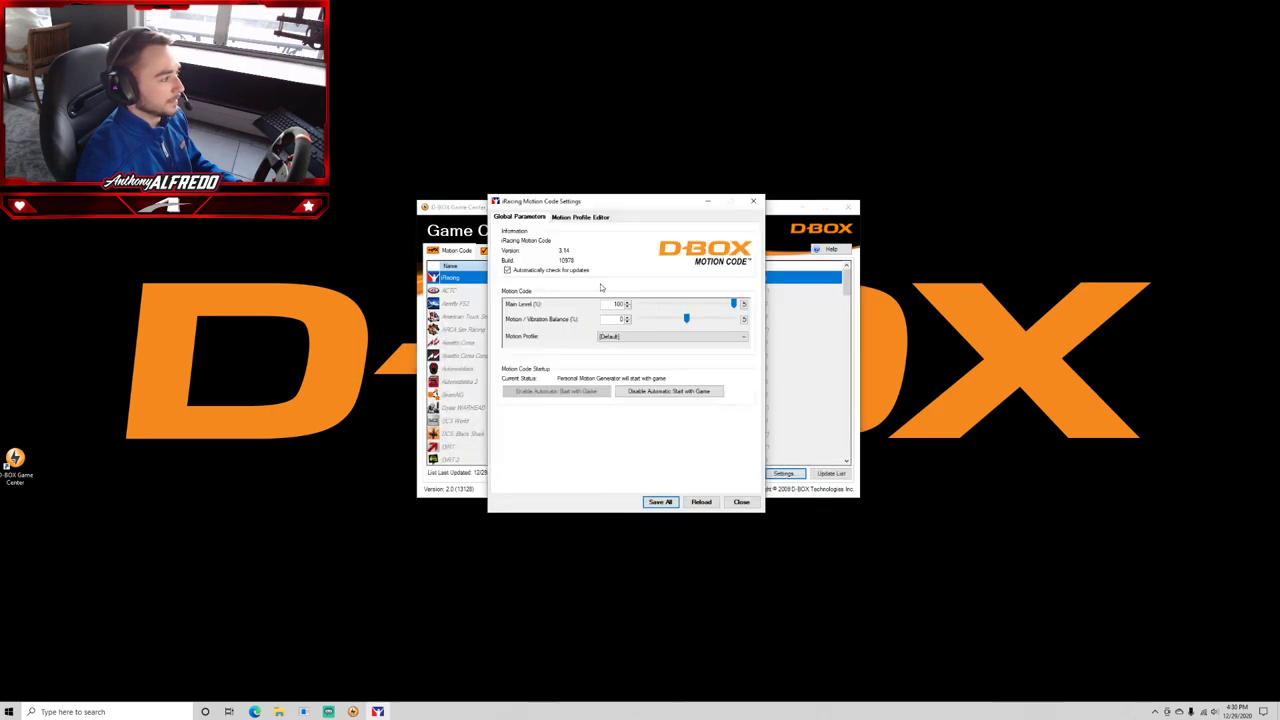
click(806, 207)
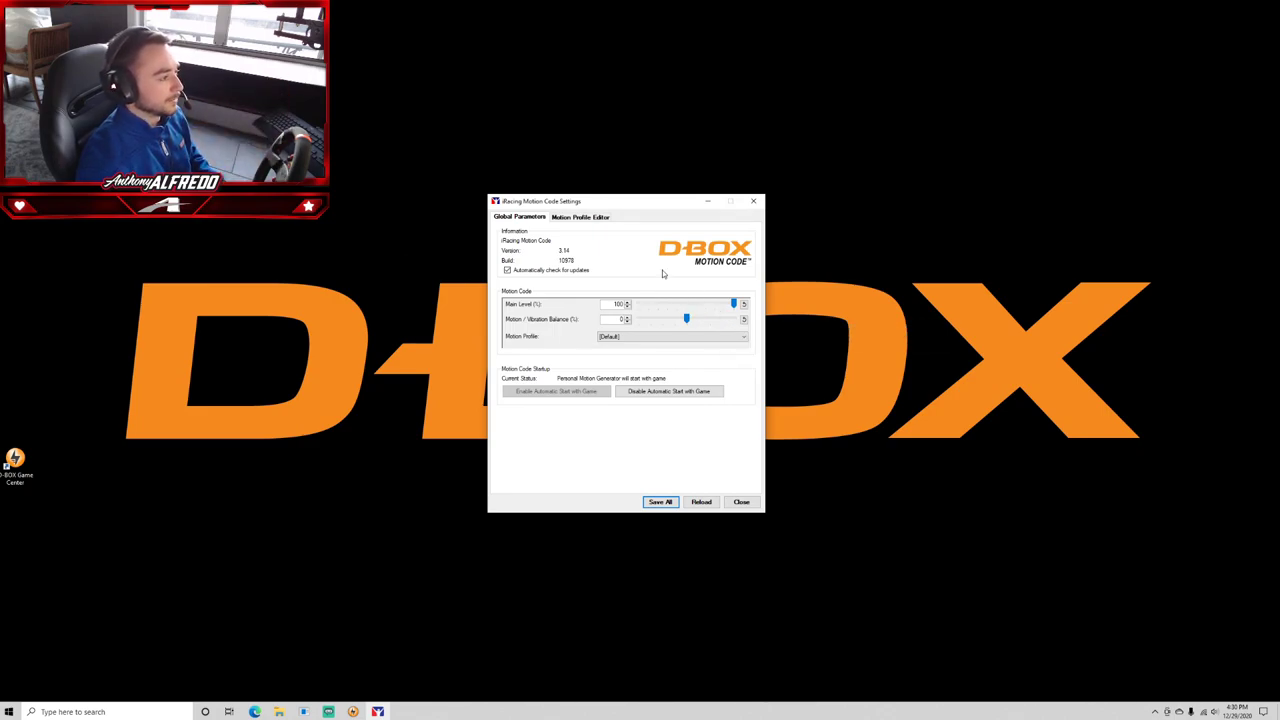
click(562, 219)
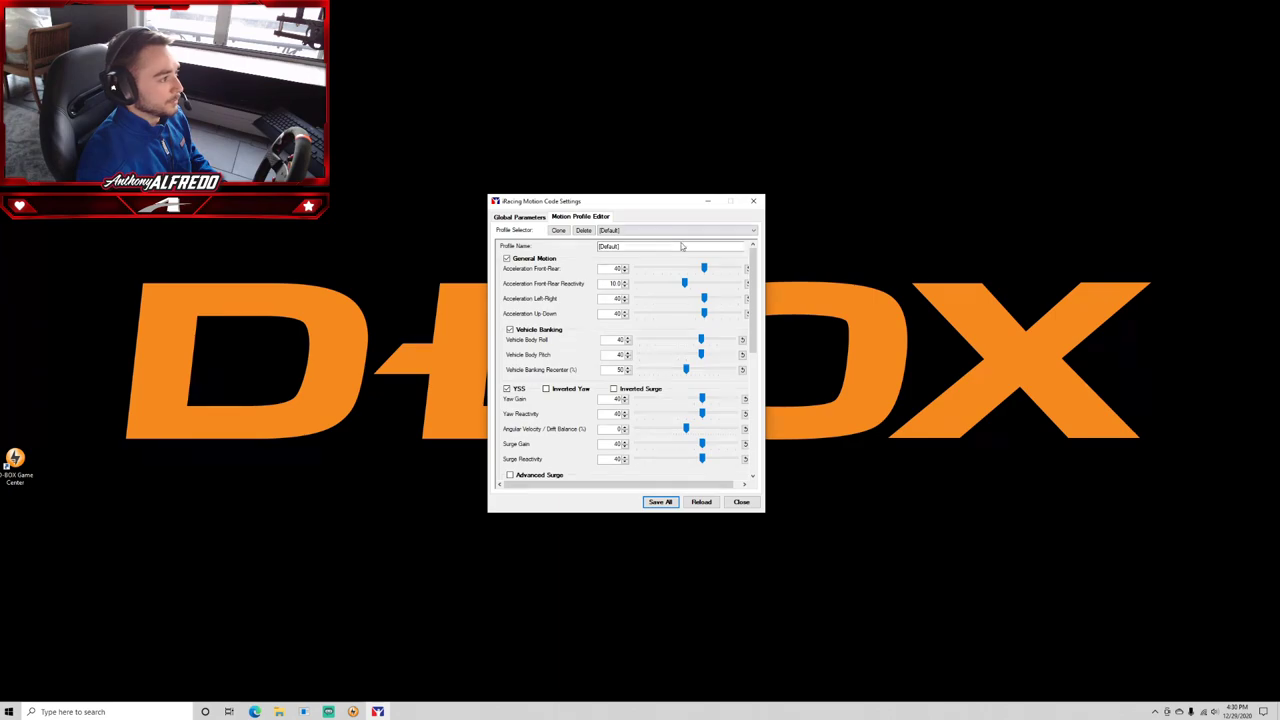
drag(756, 262, 639, 224)
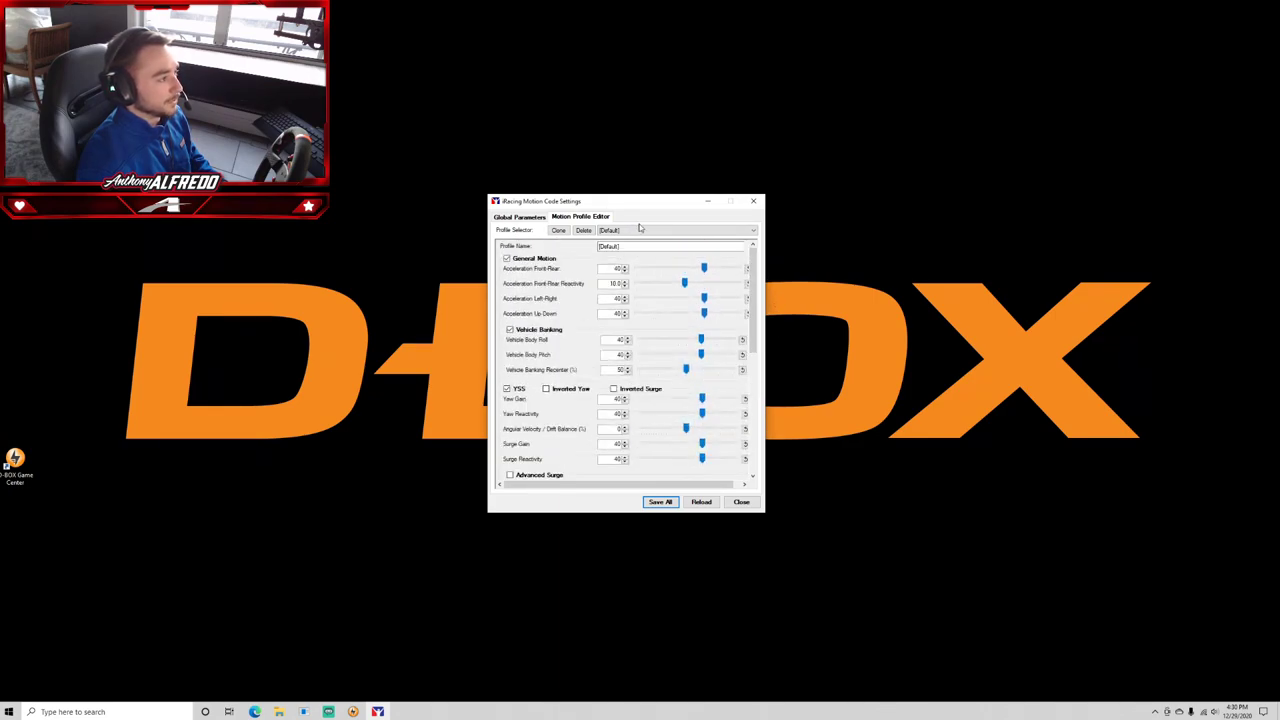
click(618, 232)
click(634, 222)
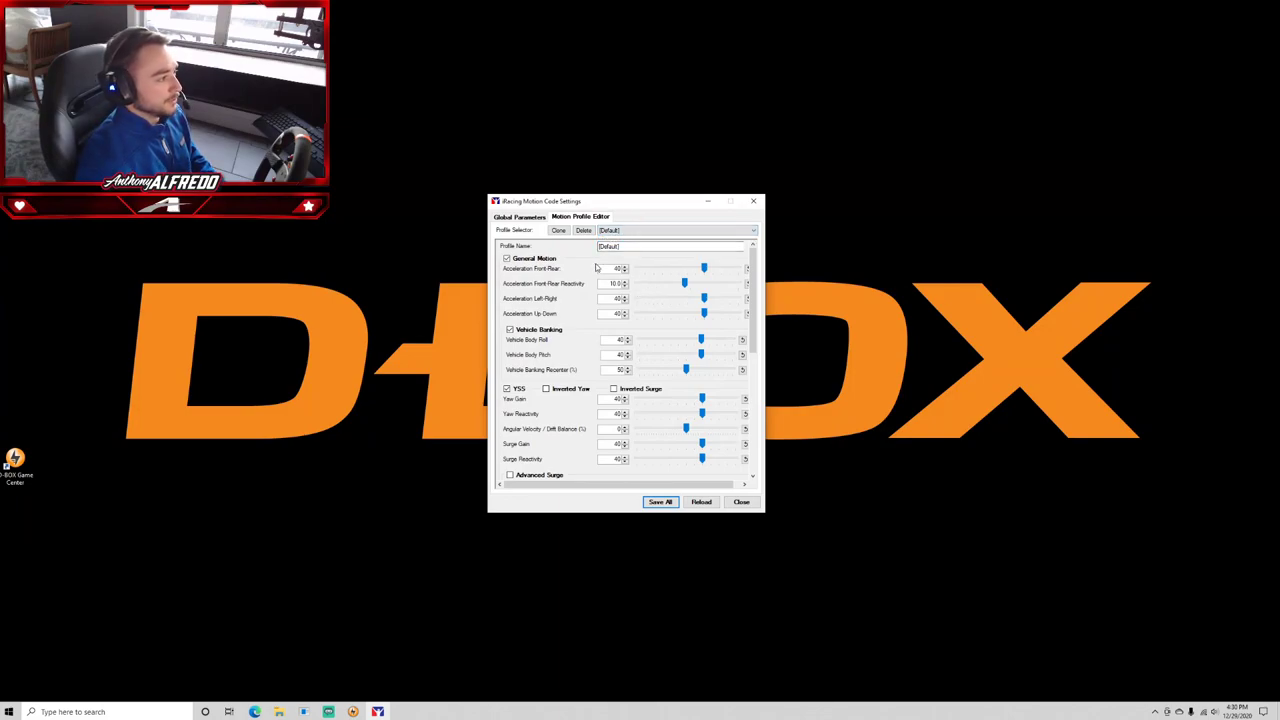
Review the General Motion acceleration settings of the [Default] motion profile
mouse_move(590, 268)
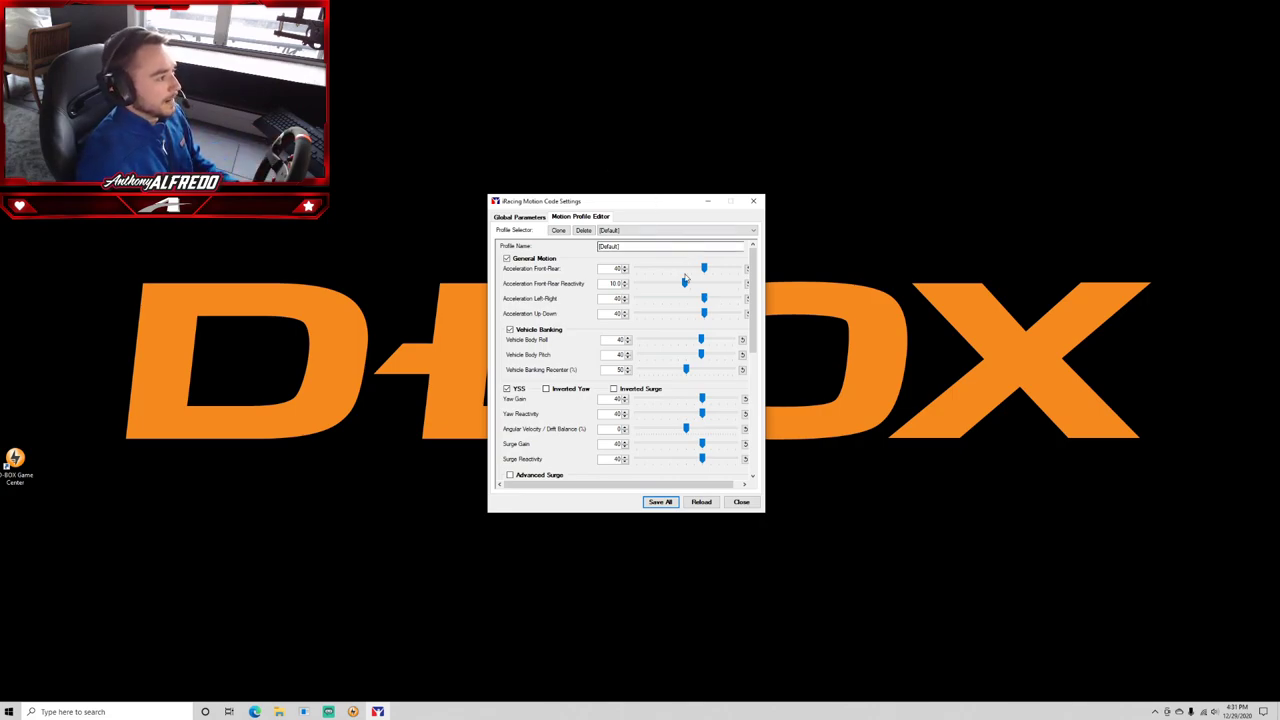
mouse_move(752, 262)
mouse_down()
mouse_move(759, 370)
mouse_move(762, 255)
mouse_up()
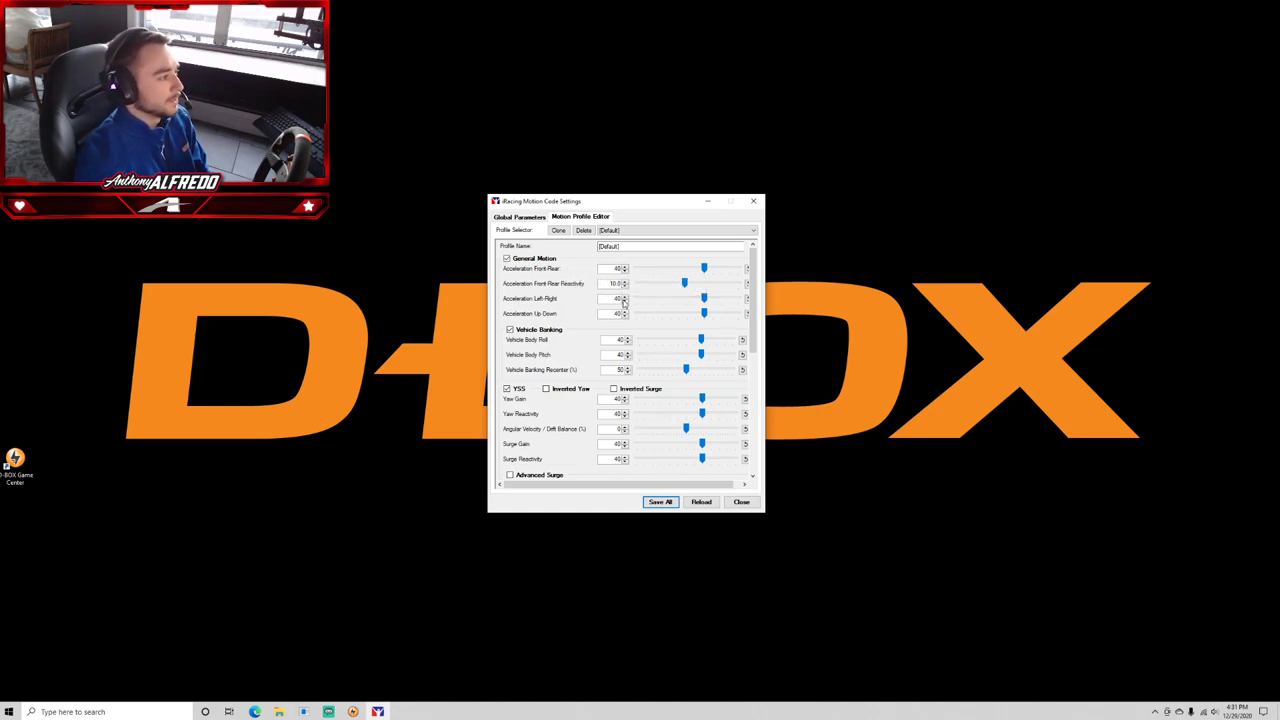
mouse_move(754, 300)
mouse_down()
mouse_move(766, 397)
mouse_move(757, 290)
mouse_up()
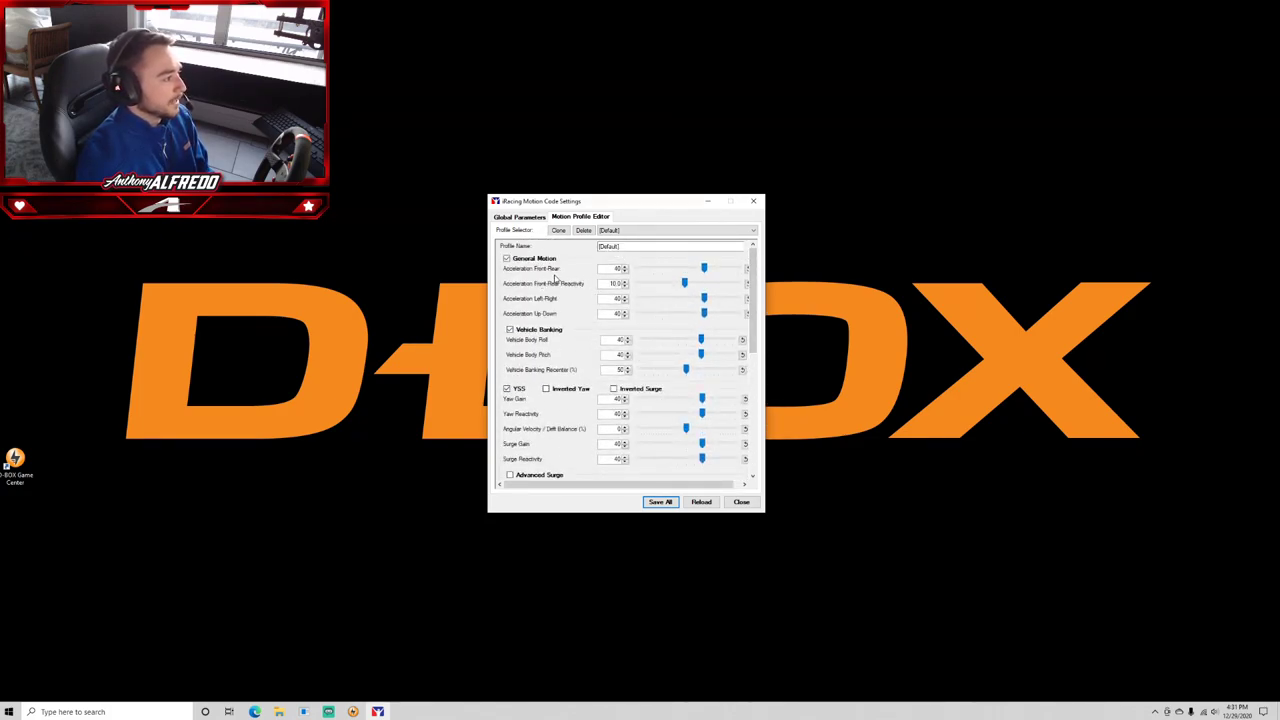
mouse_move(549, 292)
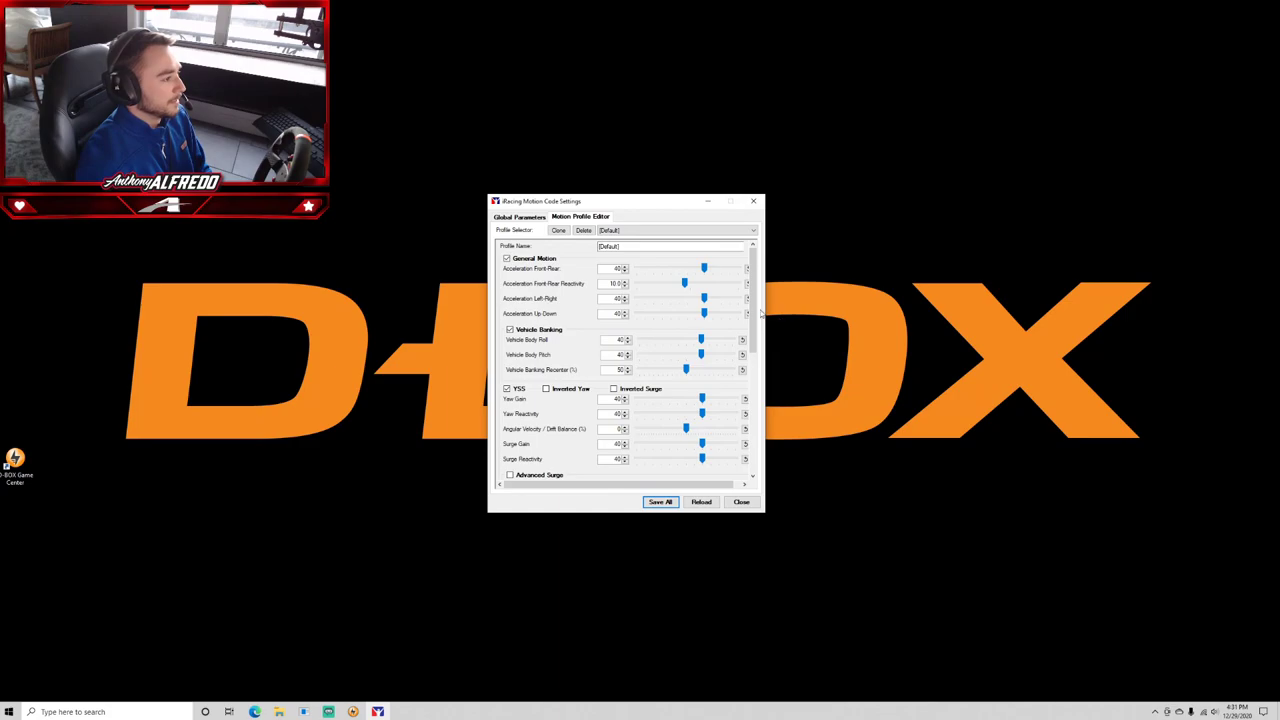
Set Vehicle Banking Recenter to 100% in the Vehicle Banking section of the [Default] profile
drag(754, 313, 754, 340)
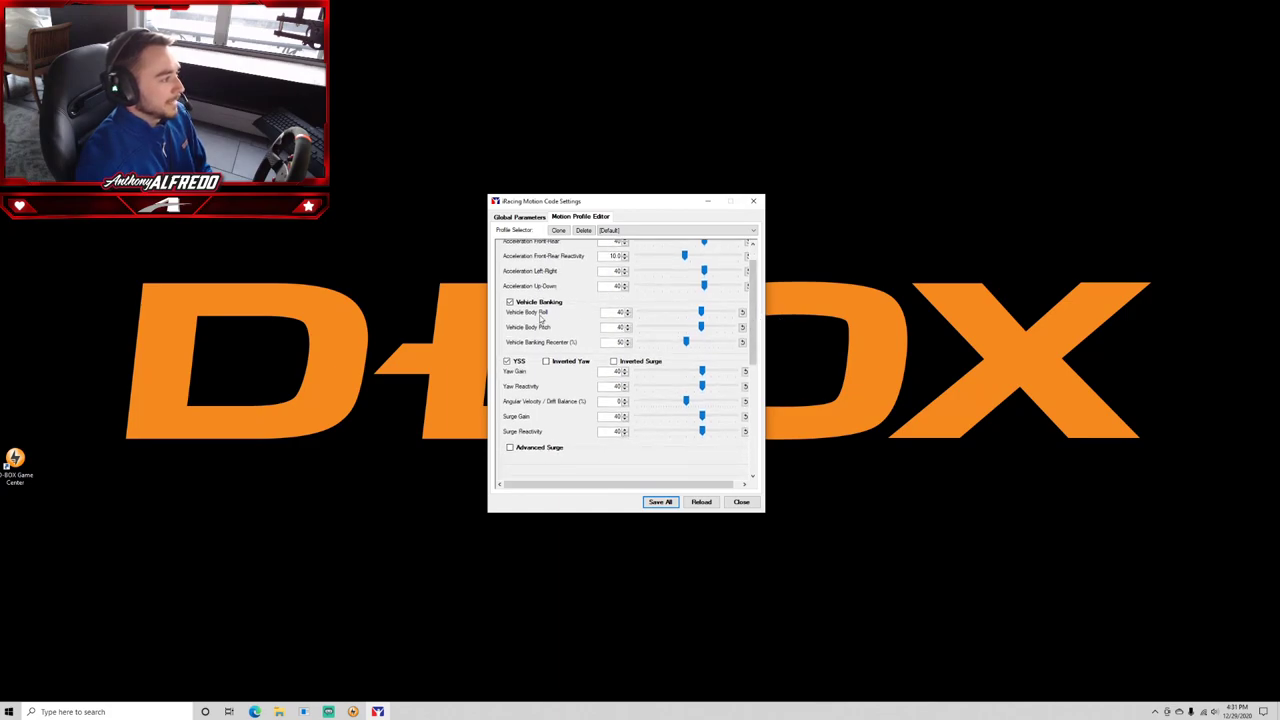
mouse_move(565, 320)
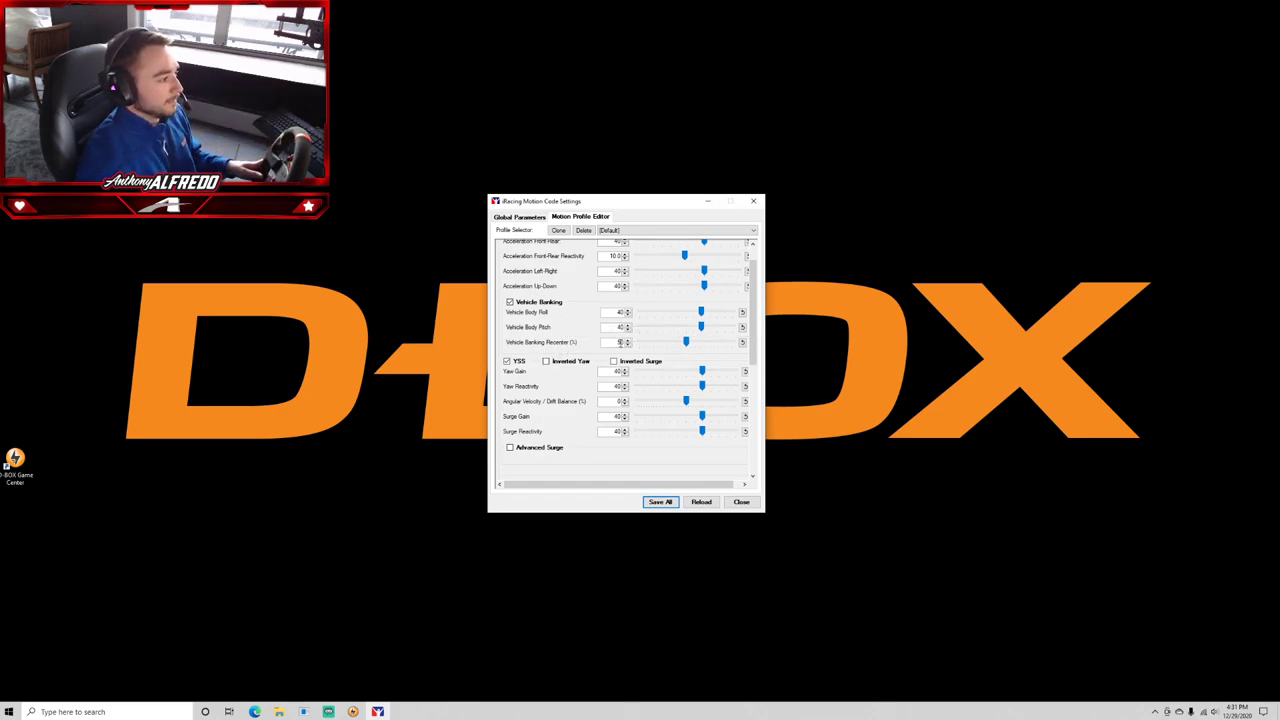
drag(686, 342, 758, 338)
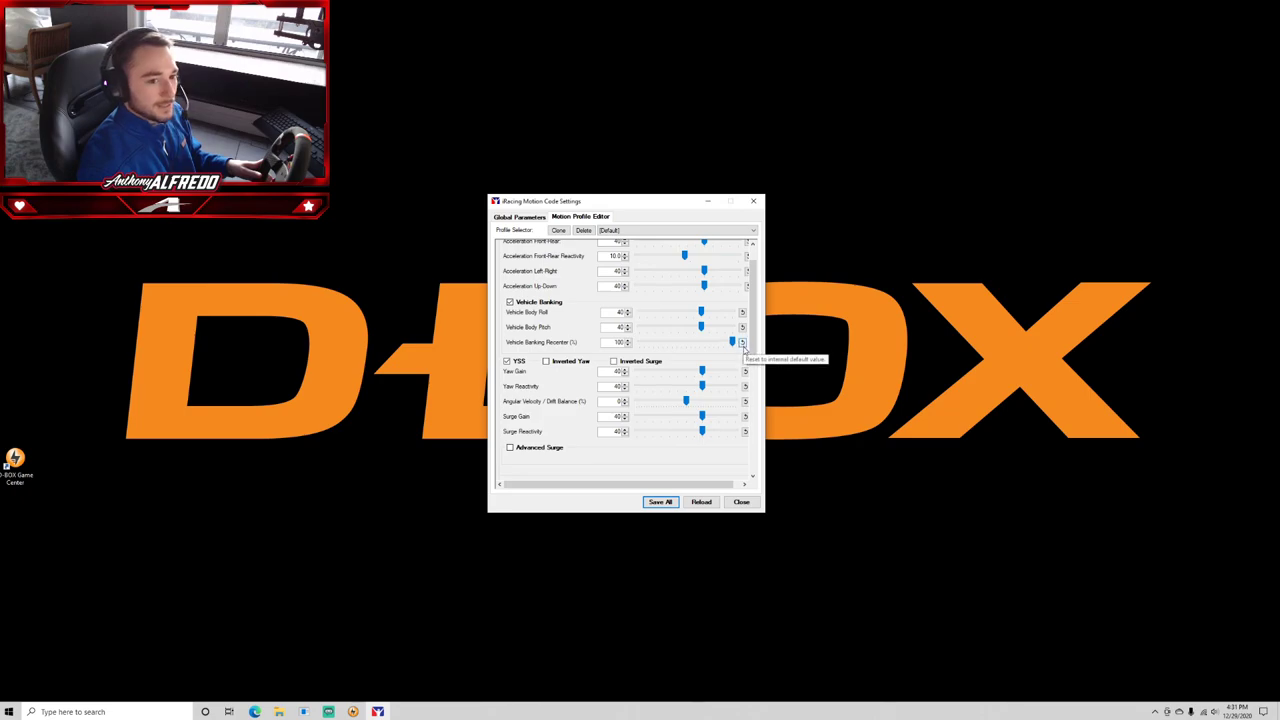
Reset Vehicle Banking Recenter to its internal default of 50%
click(743, 343)
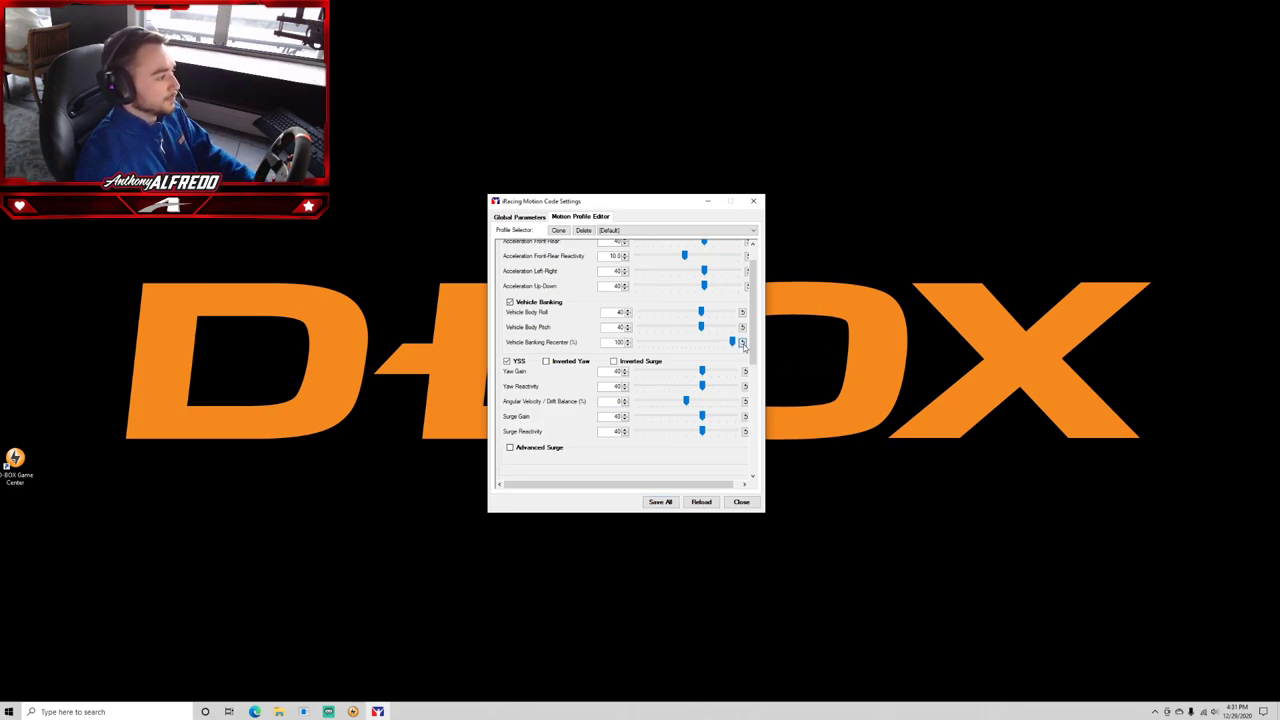
Review the YSS yaw and surge settings, turning Advanced Surge on to inspect its brake and accel gains and off again
scroll(757, 316, down, 2)
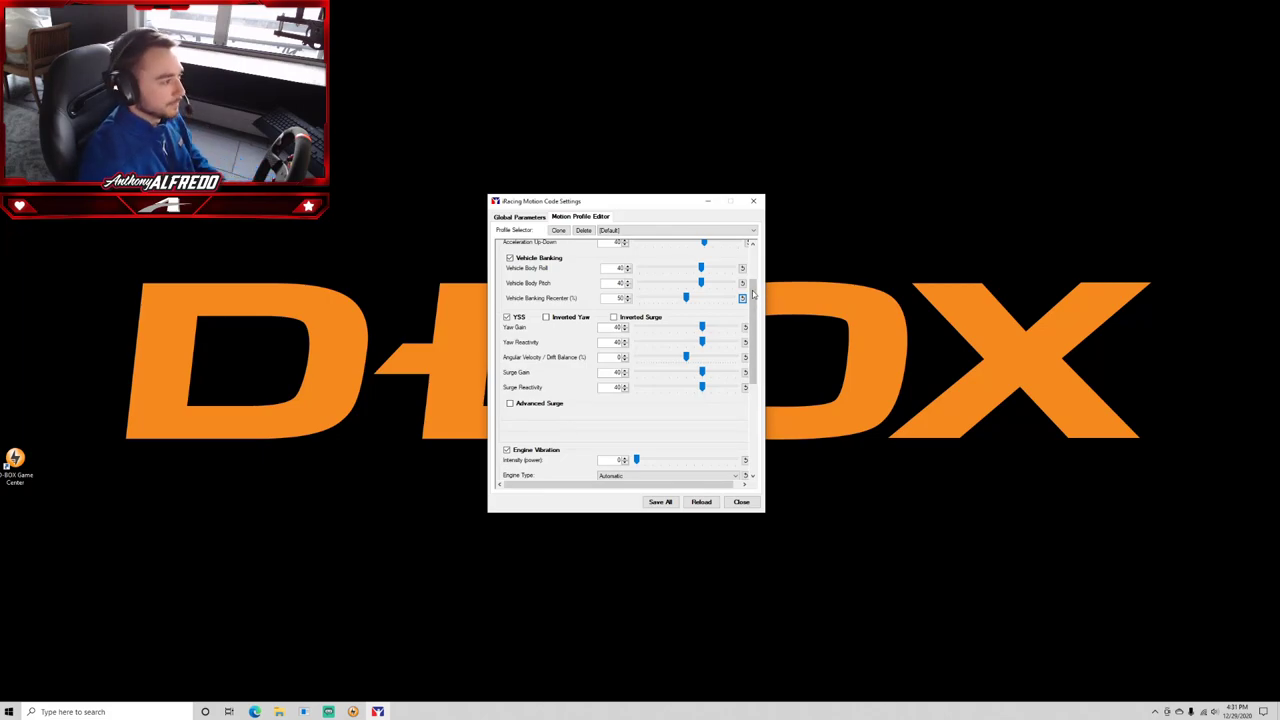
drag(756, 316, 756, 321)
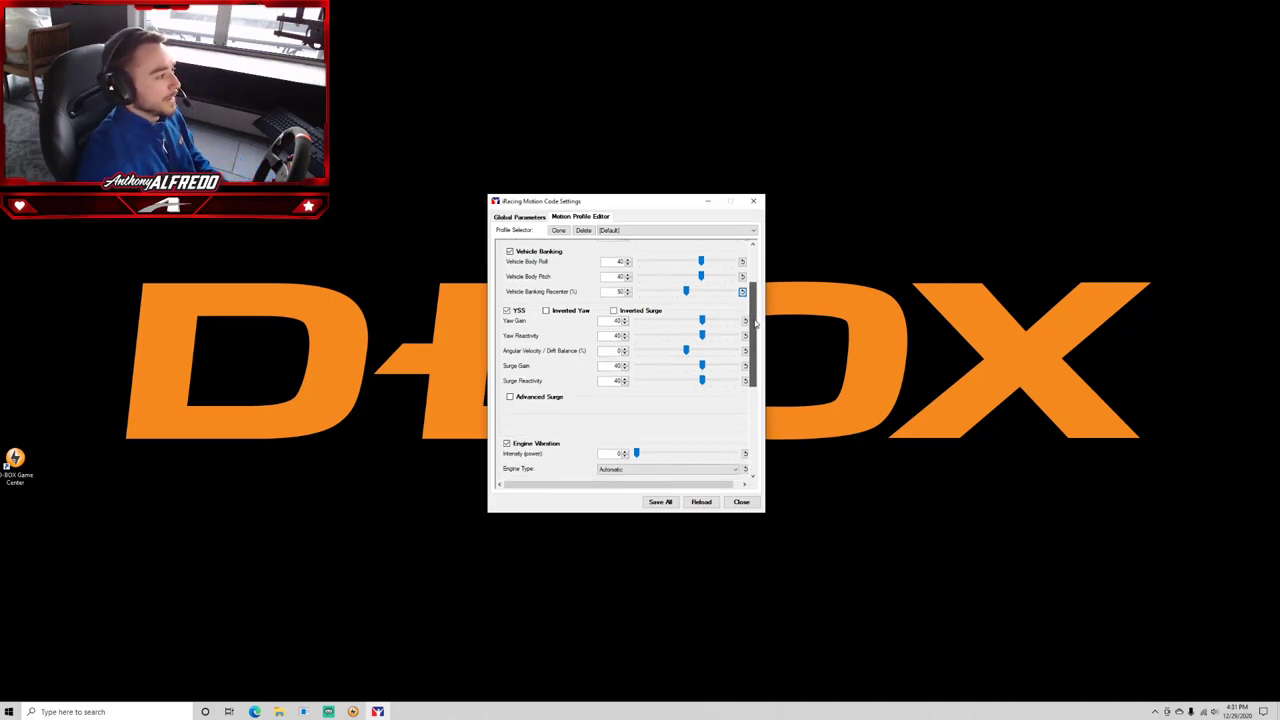
scroll(756, 321, down, 2)
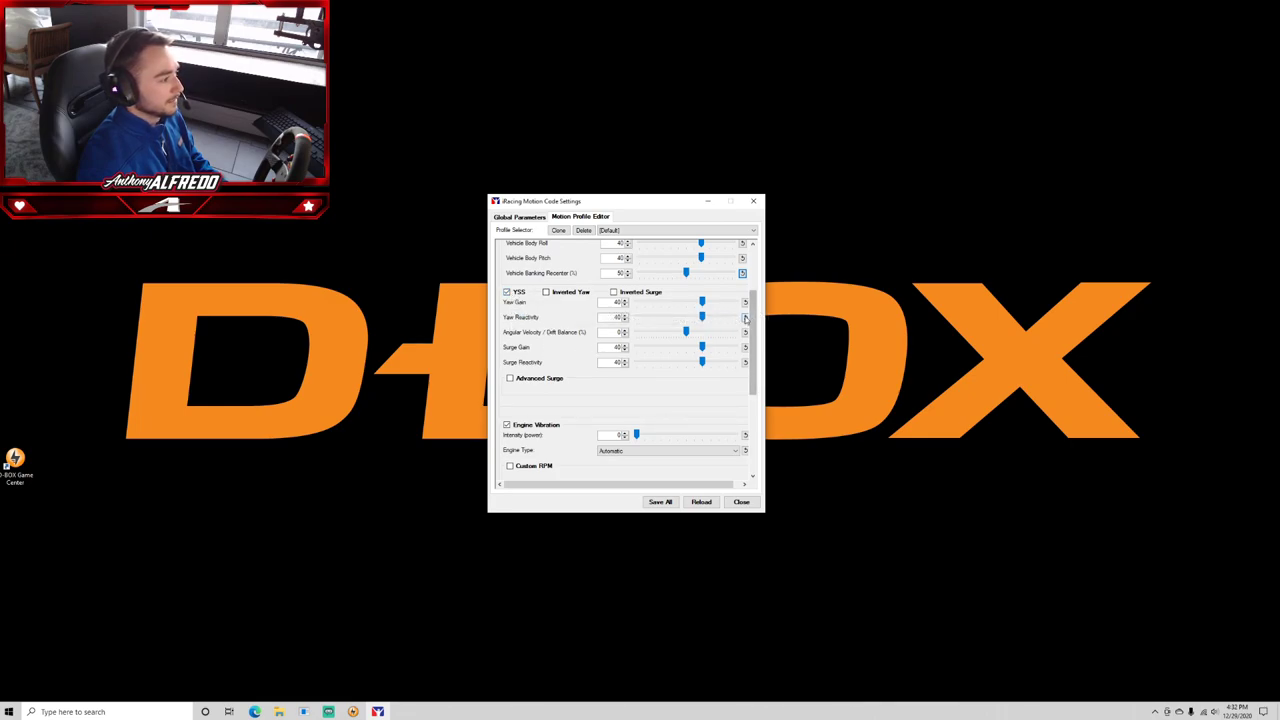
drag(752, 317, 756, 329)
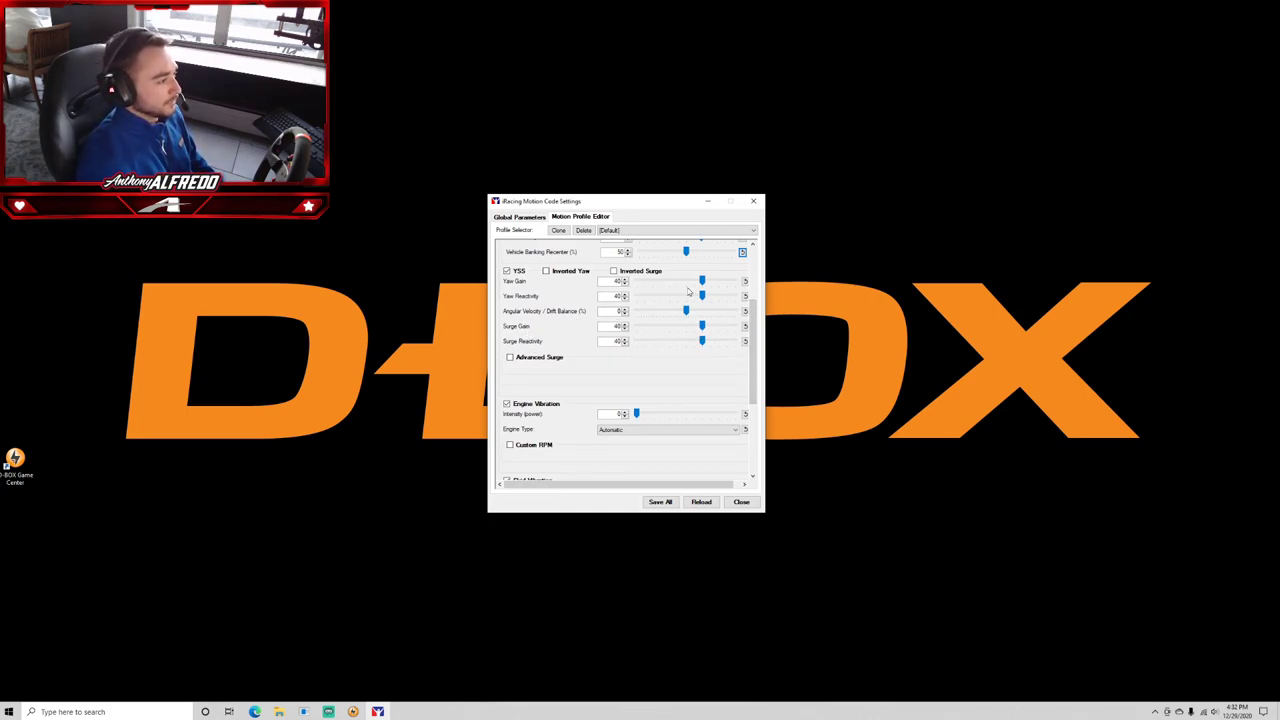
drag(757, 327, 757, 349)
scroll(560, 380, up, 2)
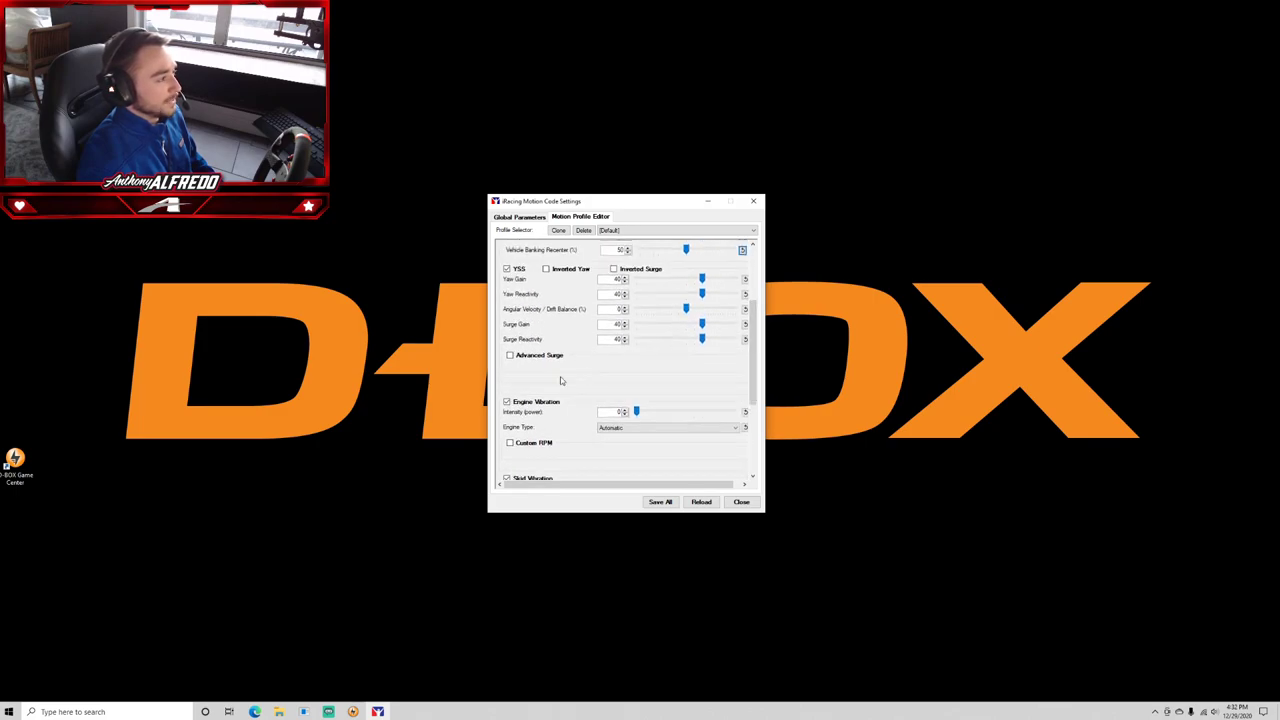
click(510, 356)
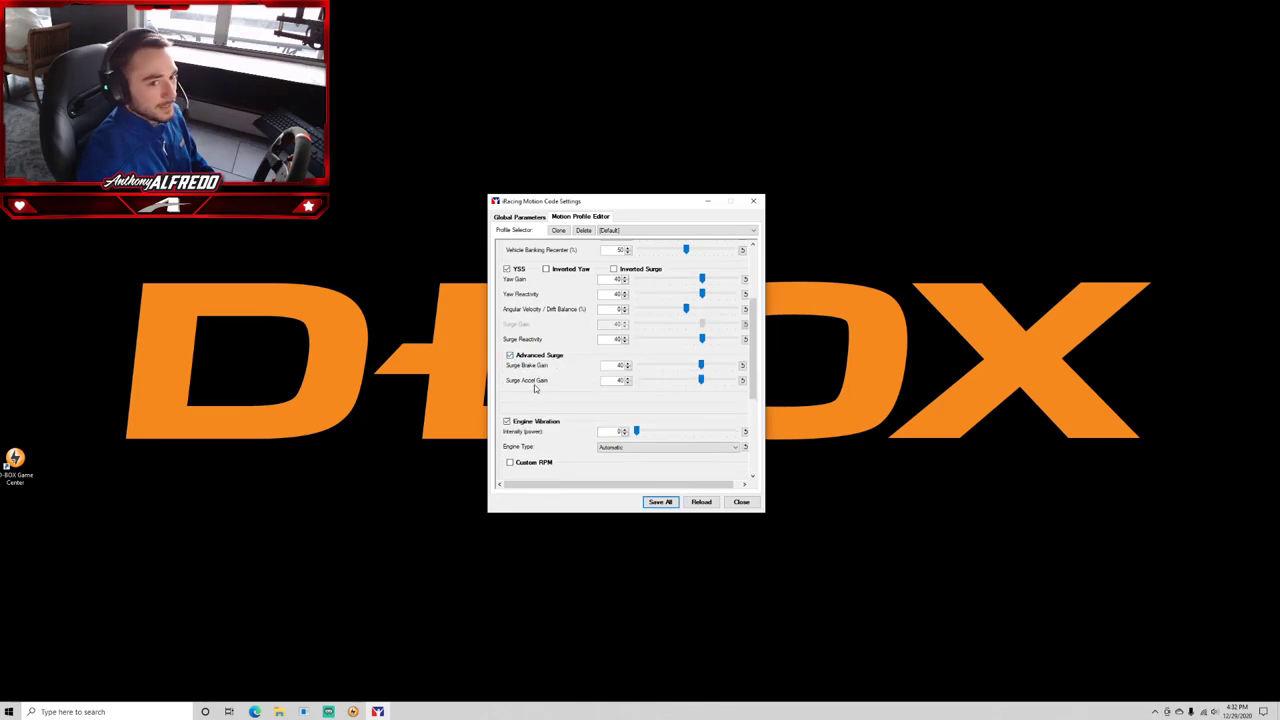
click(510, 356)
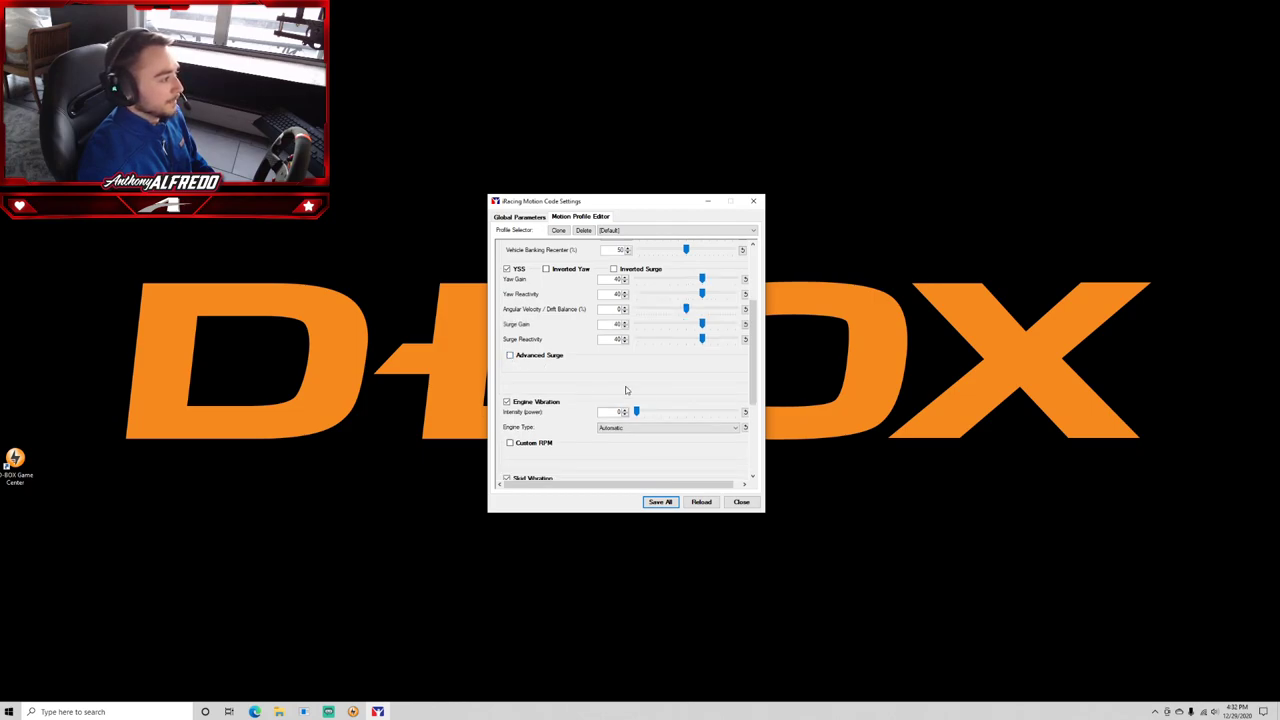
Review the Engine Vibration settings, inspecting the Engine Type options while keeping Automatic, and turning Custom RPM on and off to view its limits
drag(754, 342, 760, 381)
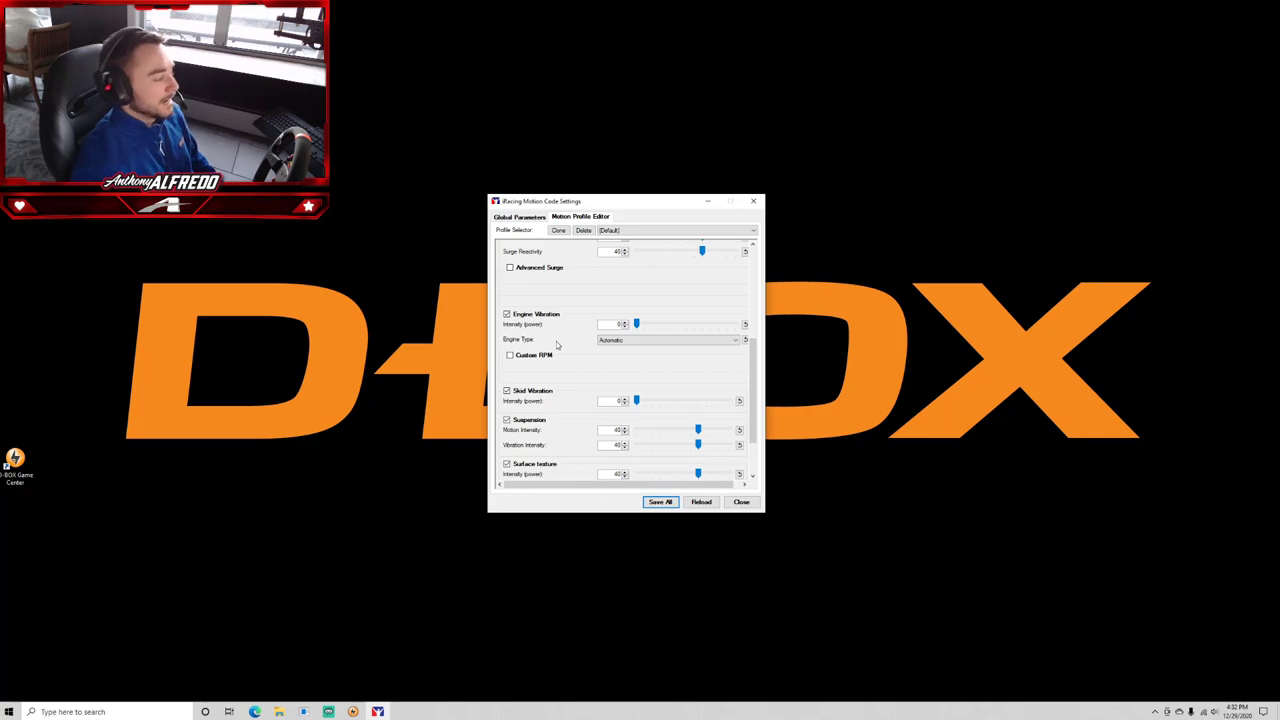
mouse_move(557, 345)
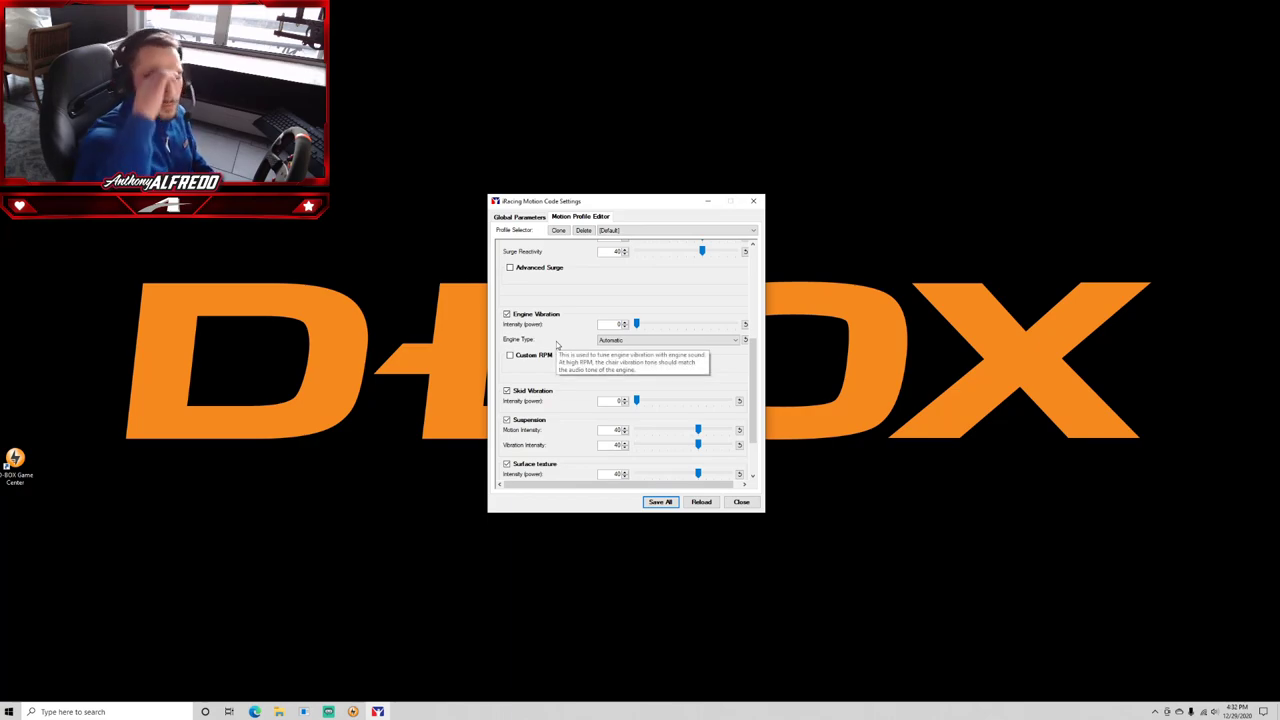
click(628, 346)
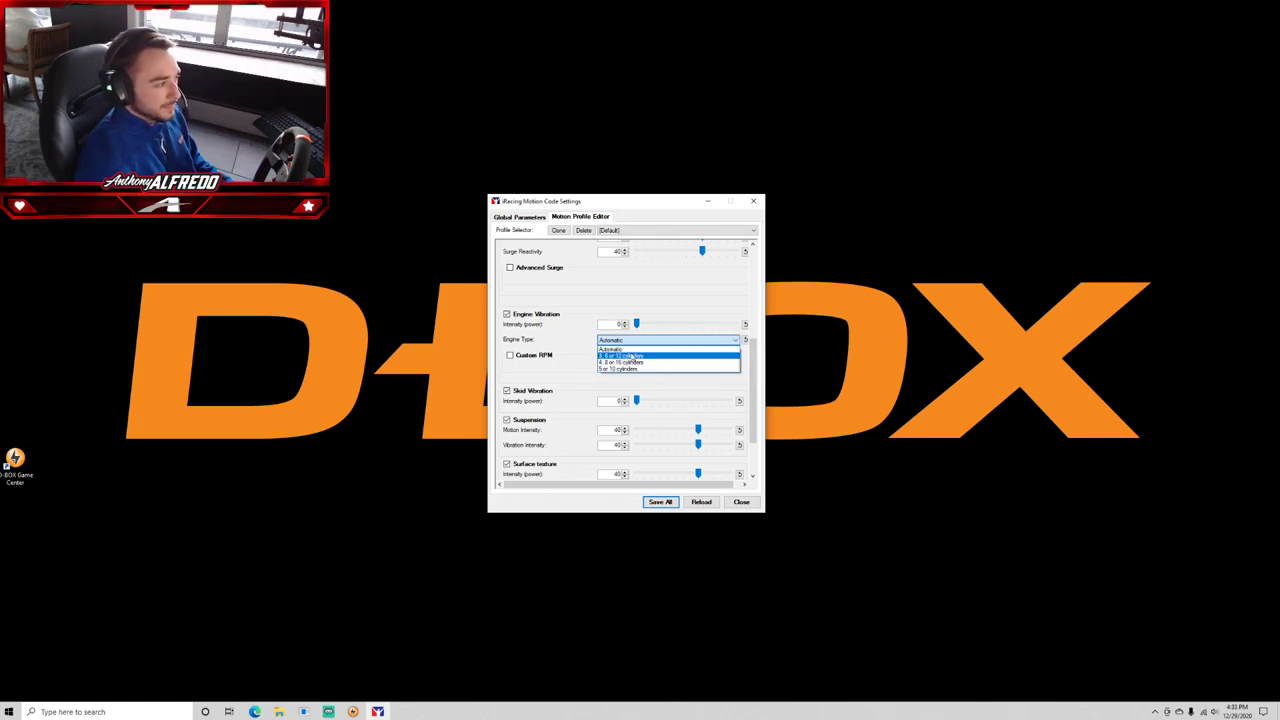
click(616, 348)
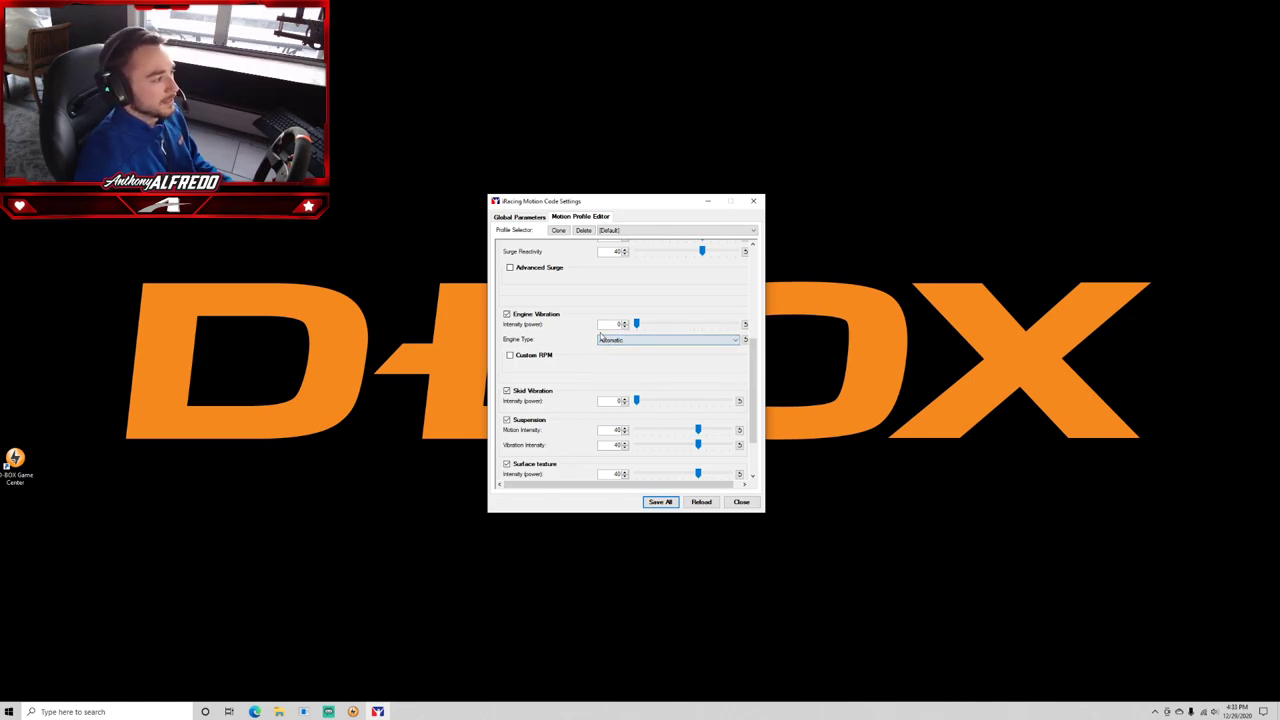
click(510, 356)
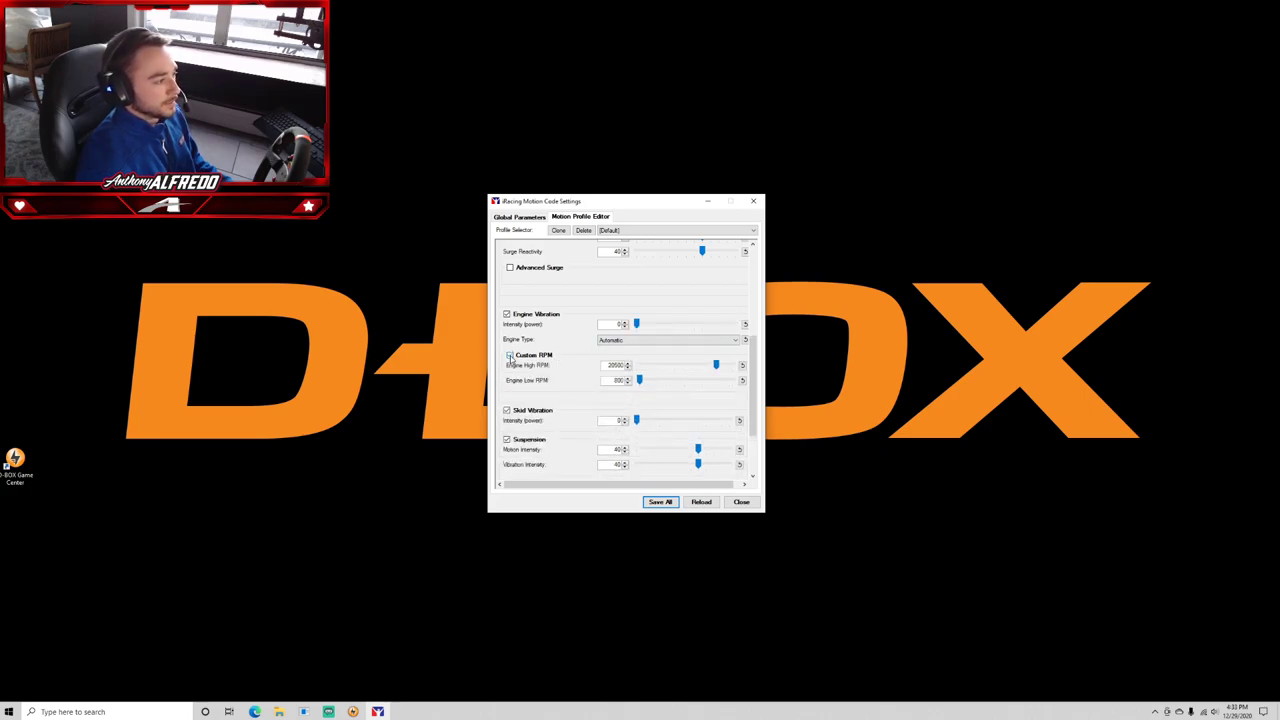
click(510, 357)
Review the Skid Vibration, Suspension, Surface texture and Gear Shift settings, turning Crash Damping on and off to inspect its recovery time
drag(754, 356, 754, 366)
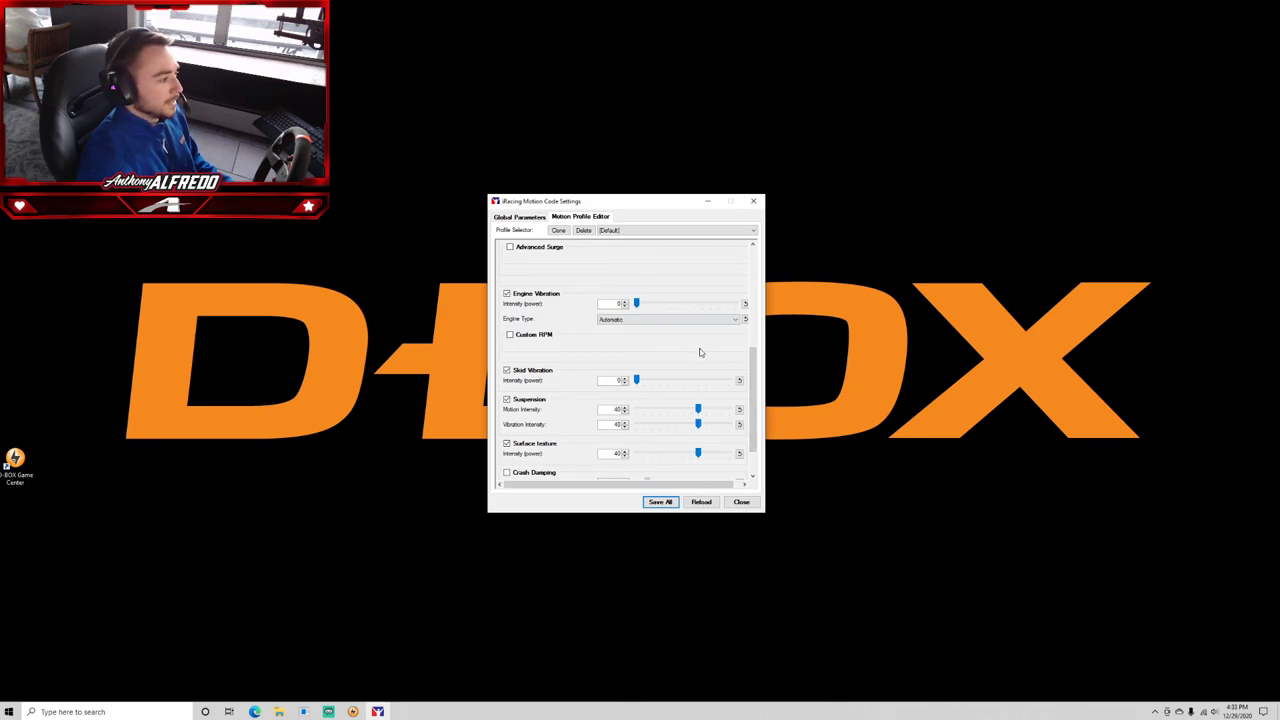
drag(754, 400, 754, 420)
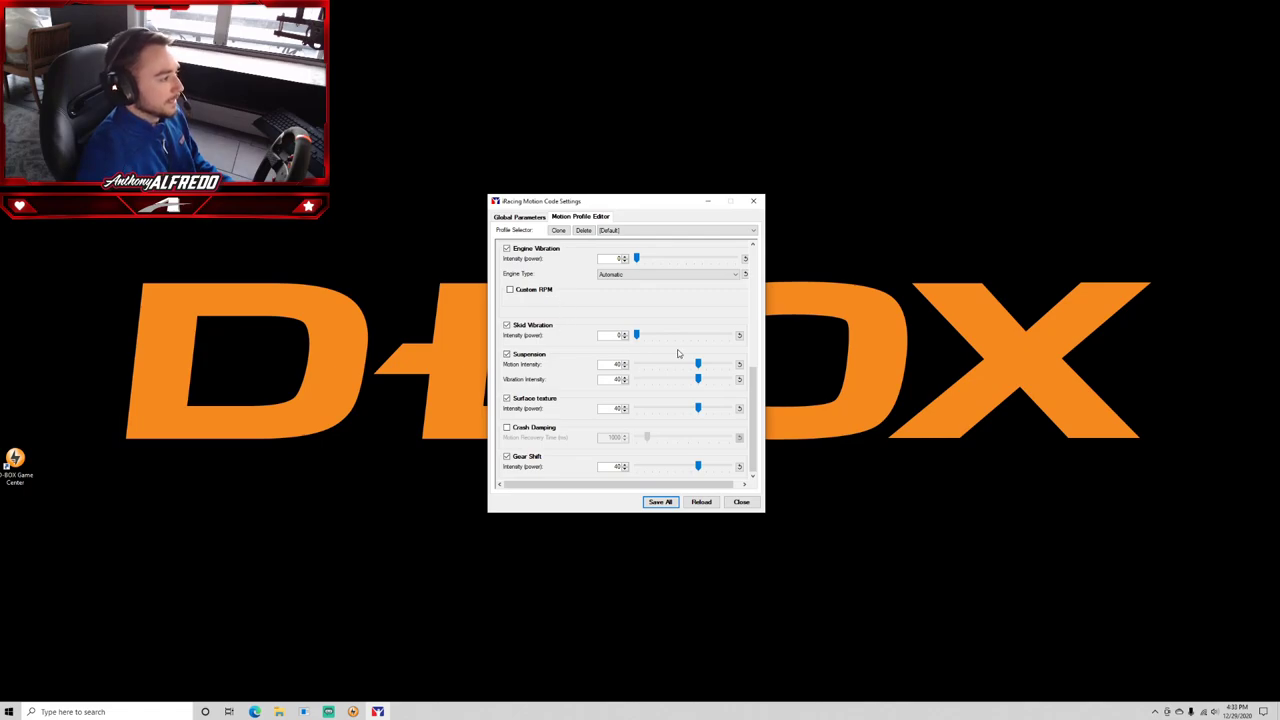
scroll(578, 373, up, 3)
scroll(578, 373, down, 3)
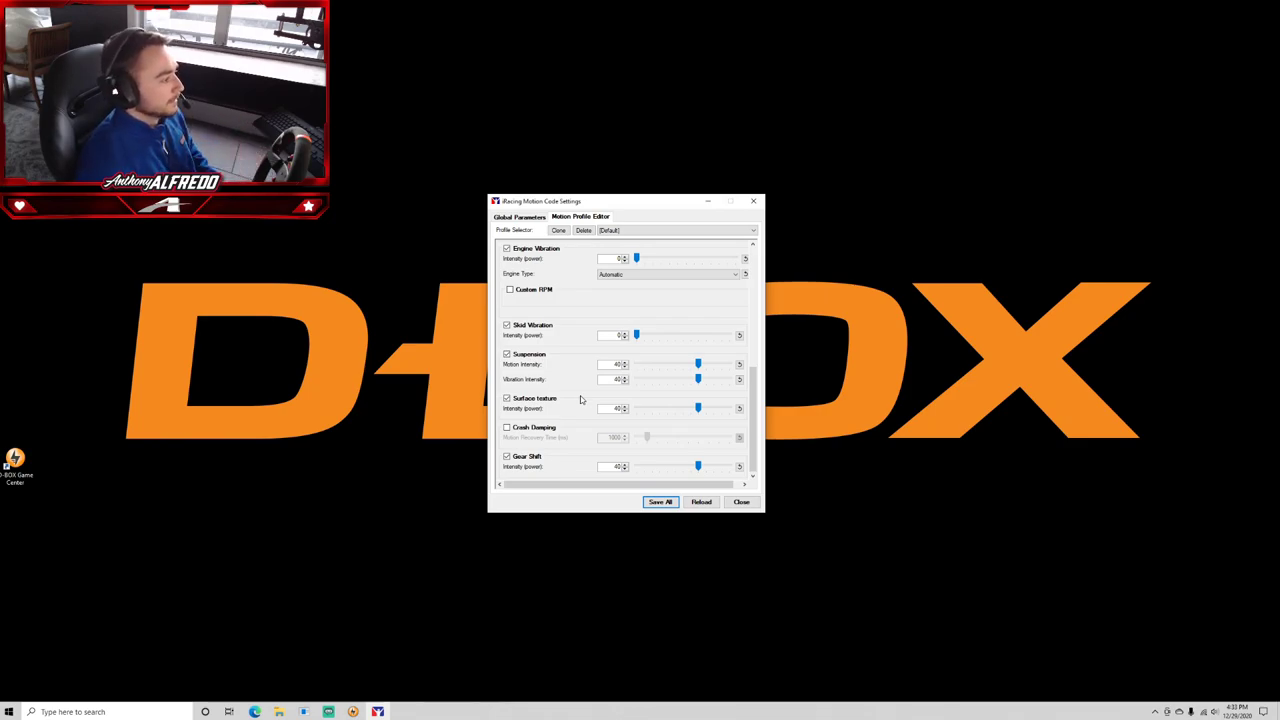
click(507, 428)
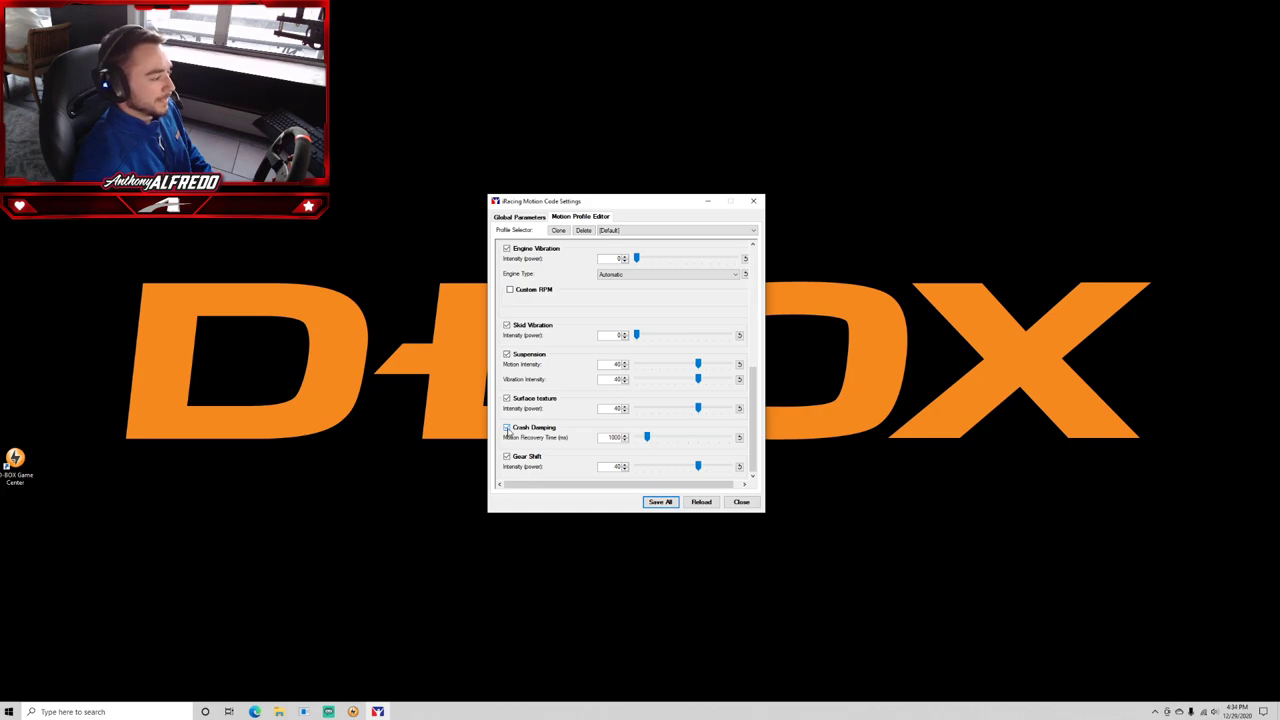
click(507, 428)
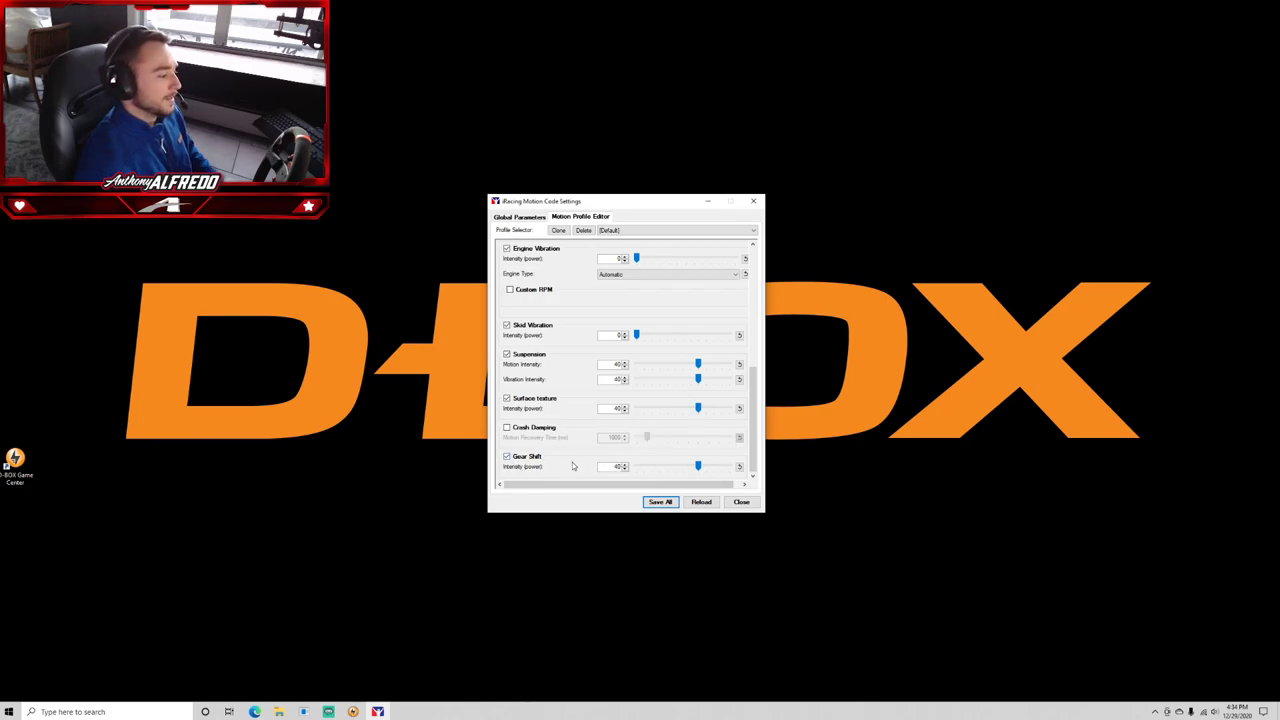
mouse_move(573, 466)
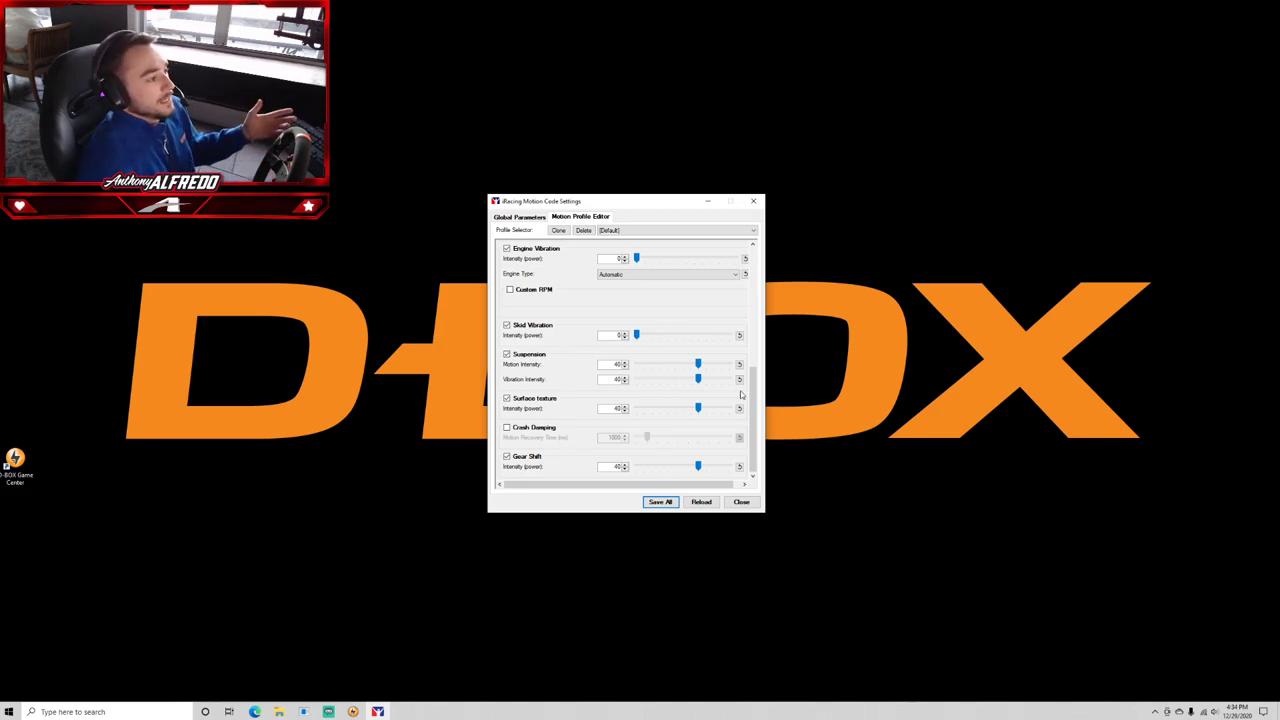
Look over the whole [Default] motion profile once more, from the Gear Shift section back to General Motion
scroll(753, 400, up, 3)
scroll(758, 404, down, 3)
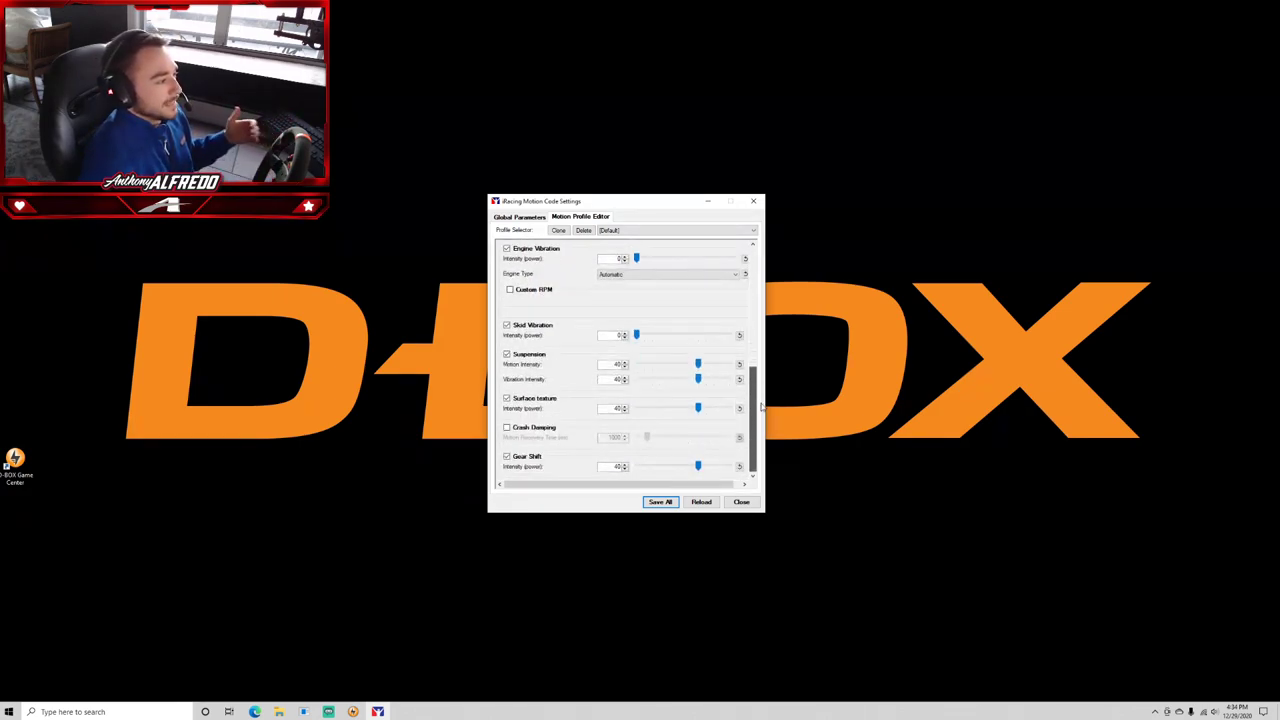
scroll(761, 405, up, 2)
scroll(761, 410, down, 2)
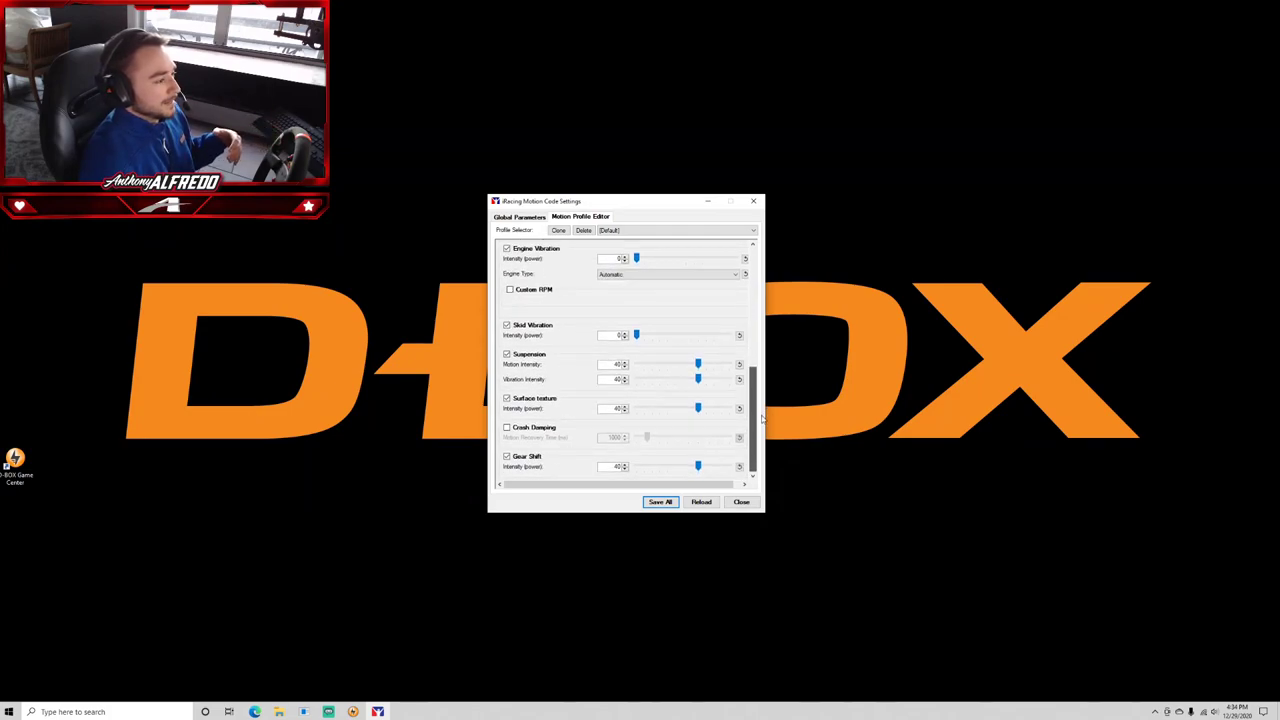
drag(761, 420, 789, 263)
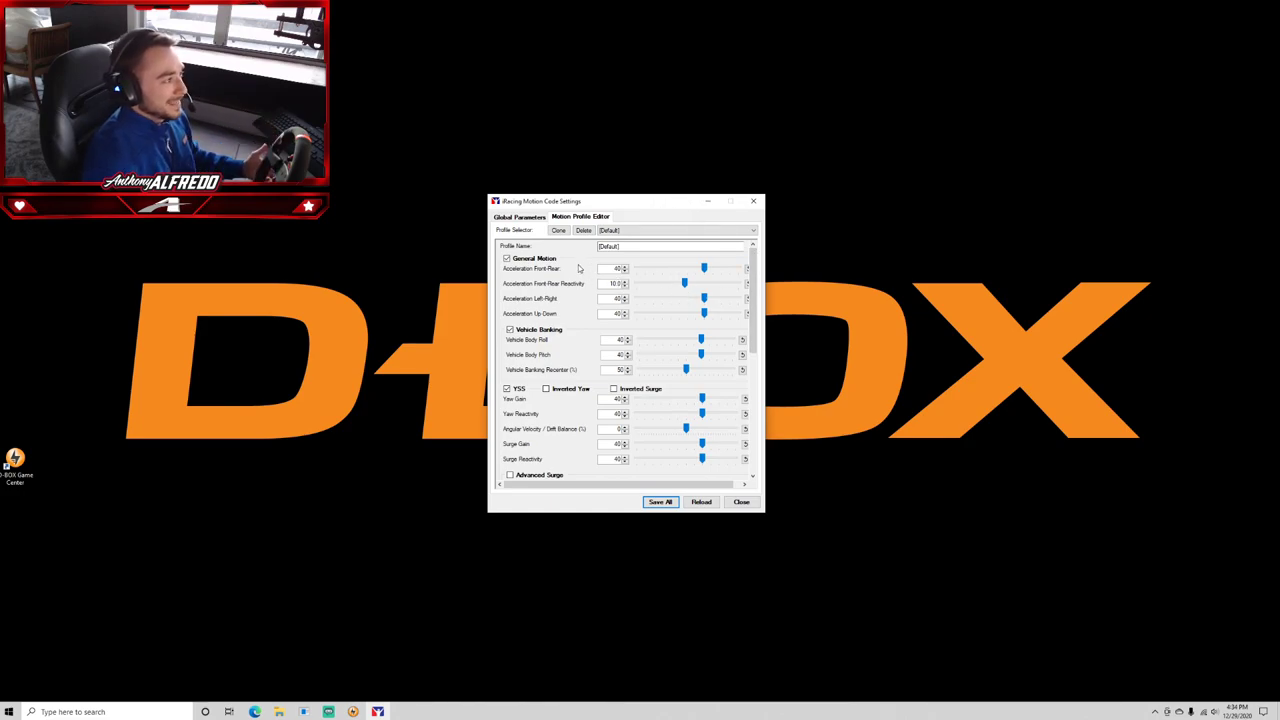
mouse_move(578, 267)
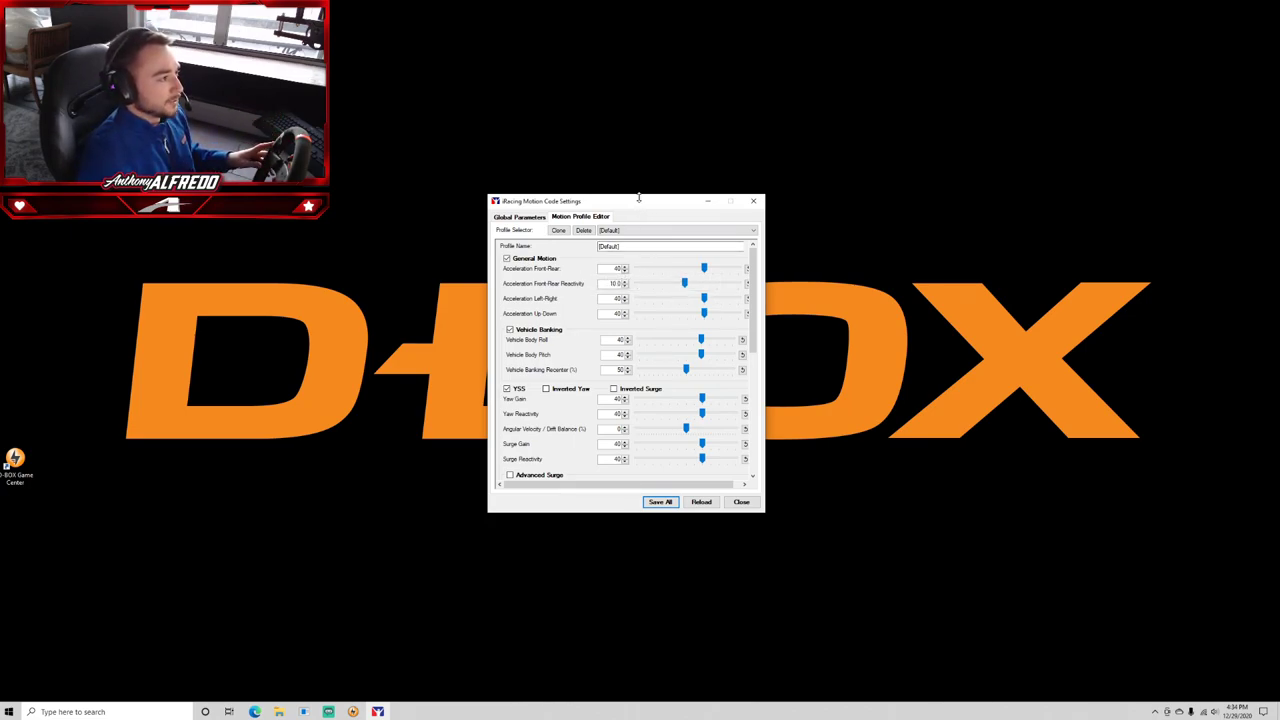
scroll(638, 202, down, 5)
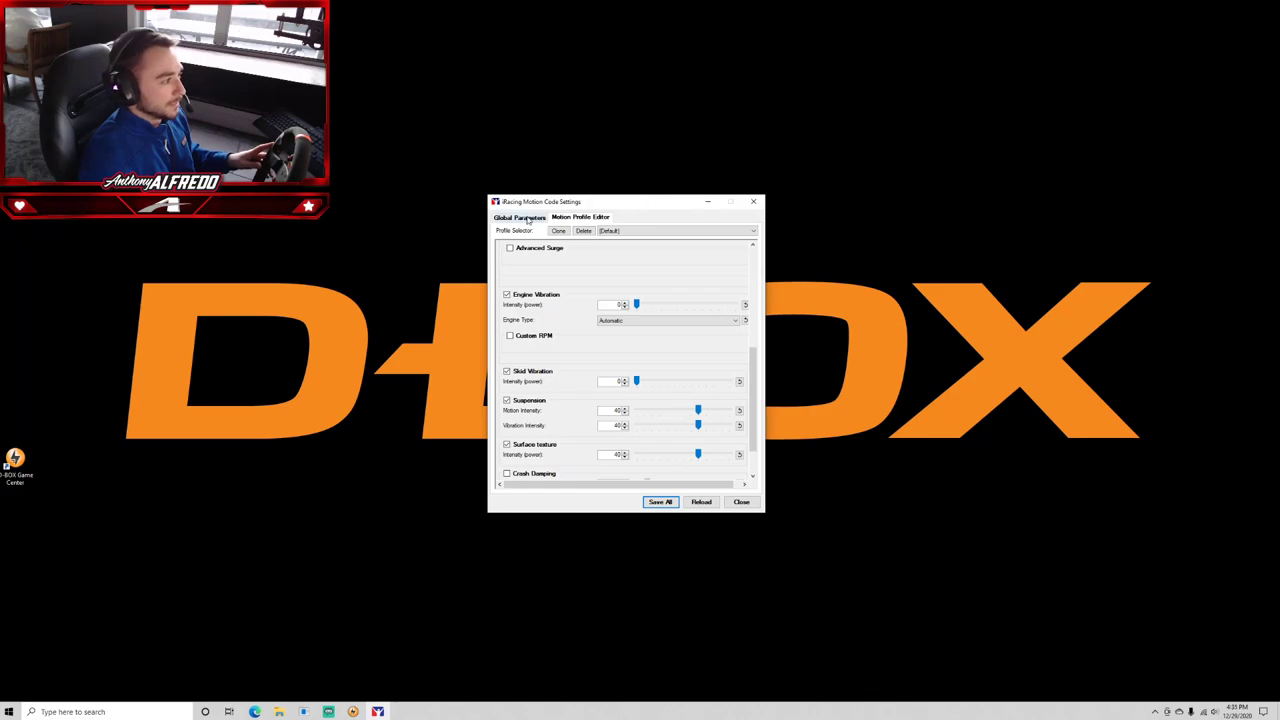
drag(755, 395, 755, 290)
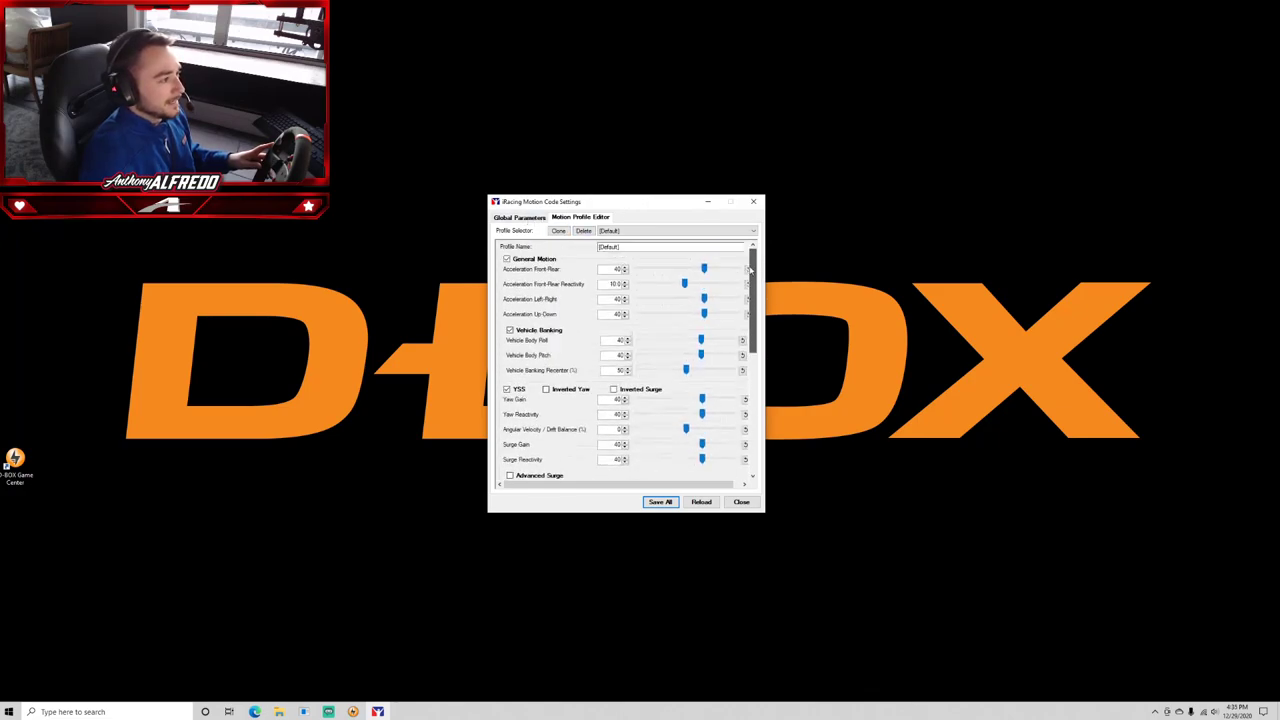
Review the motion code's Global Parameters and minimize the settings window with the Motion Profile Editor showing
click(508, 220)
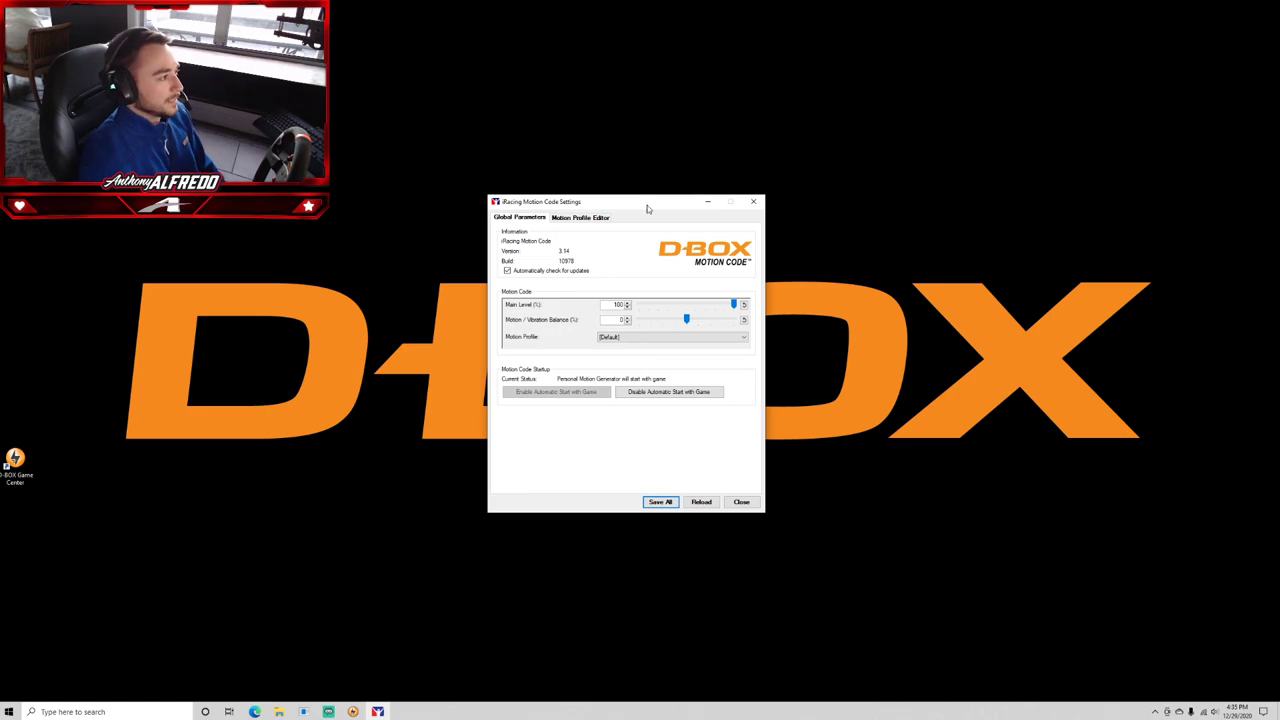
click(582, 217)
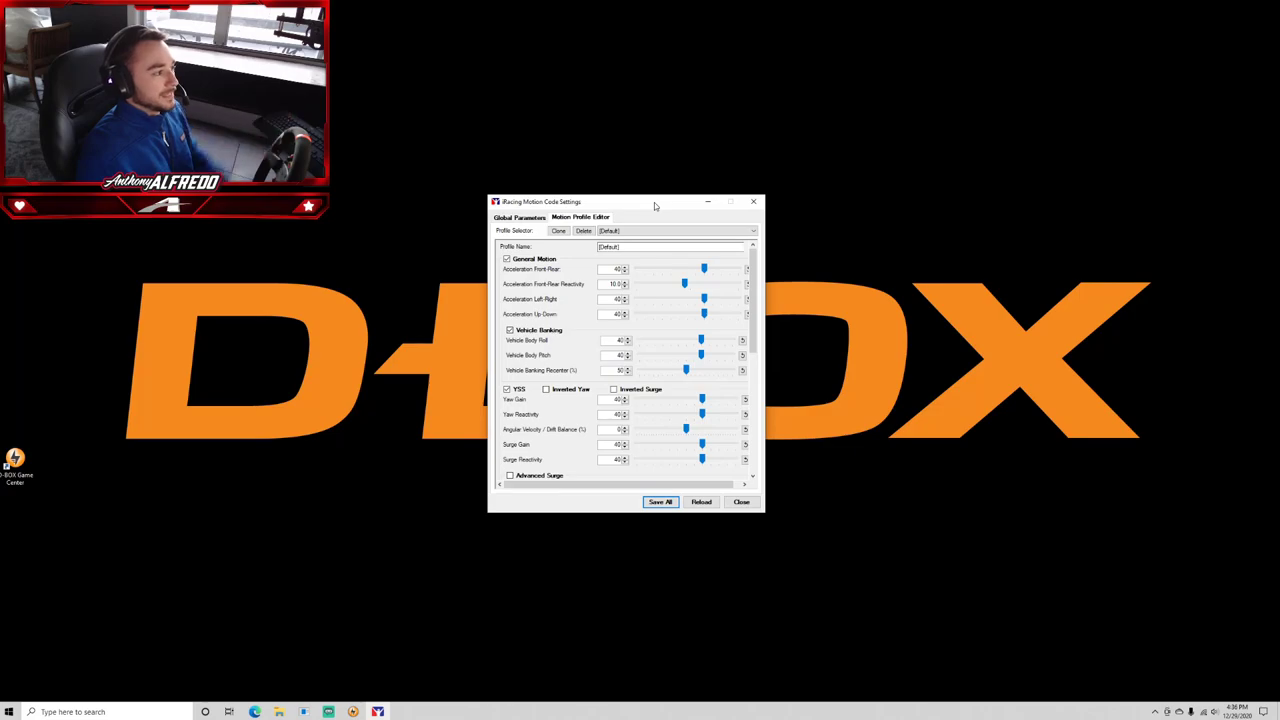
click(707, 201)
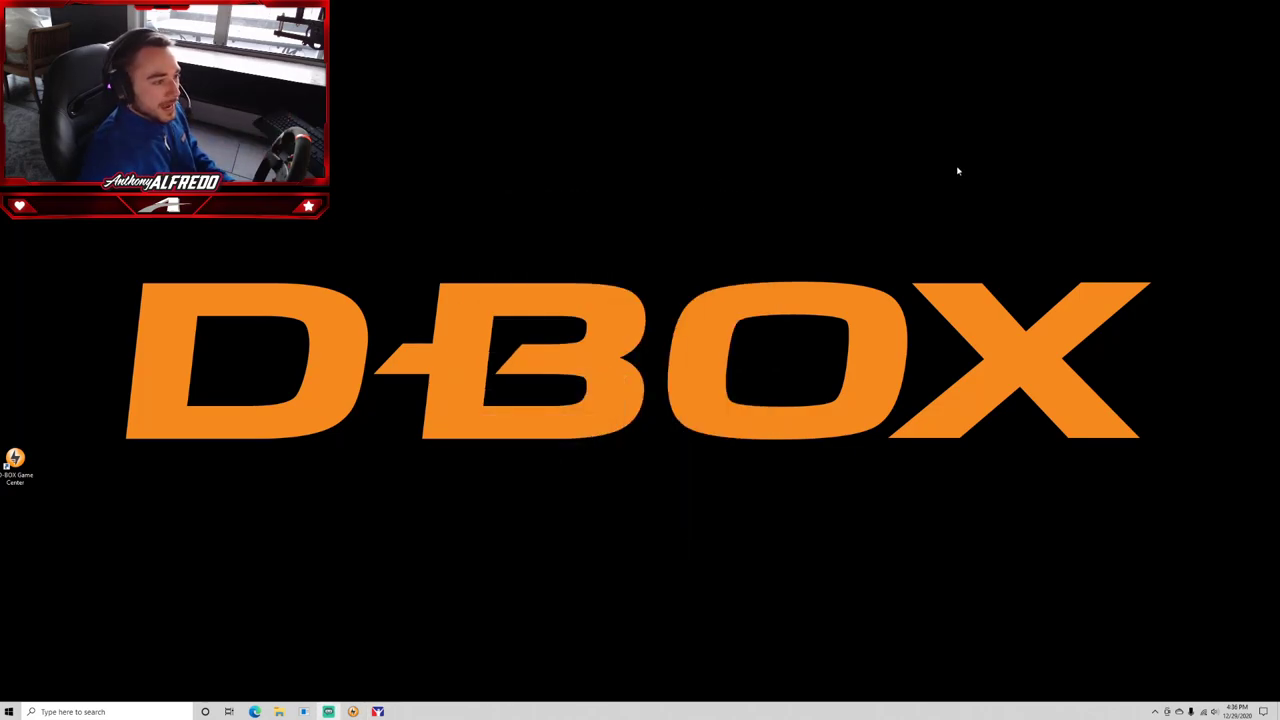